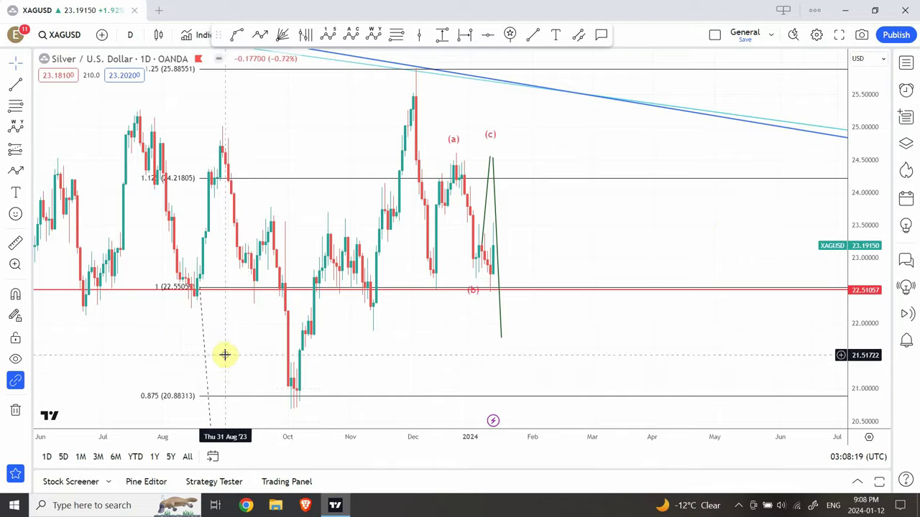
Step: Pan and zoom the daily silver chart out to show price back to 2021
{"action": "left_click_drag", "start_coordinate": [223, 355], "coordinate": [453, 302]}
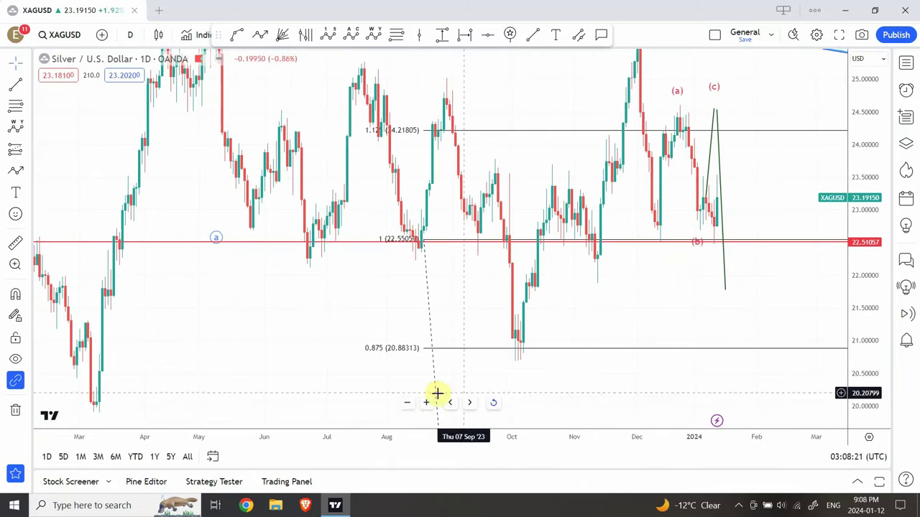
{"action": "left_click", "coordinate": [408, 405]}
{"action": "left_click", "coordinate": [408, 405]}
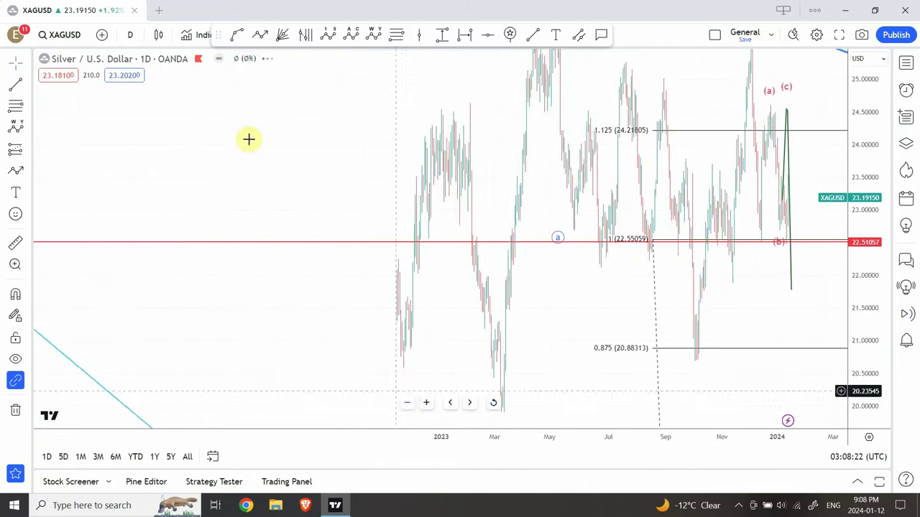
{"action": "left_click", "coordinate": [133, 39]}
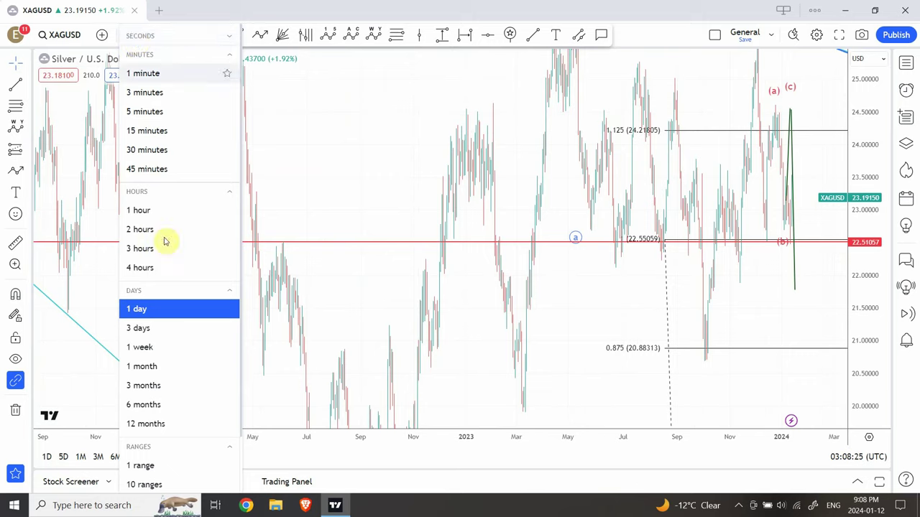
Step: Switch silver to weekly candles, auto-scale, and zoom out to show history back to 2001
{"action": "left_click", "coordinate": [156, 351]}
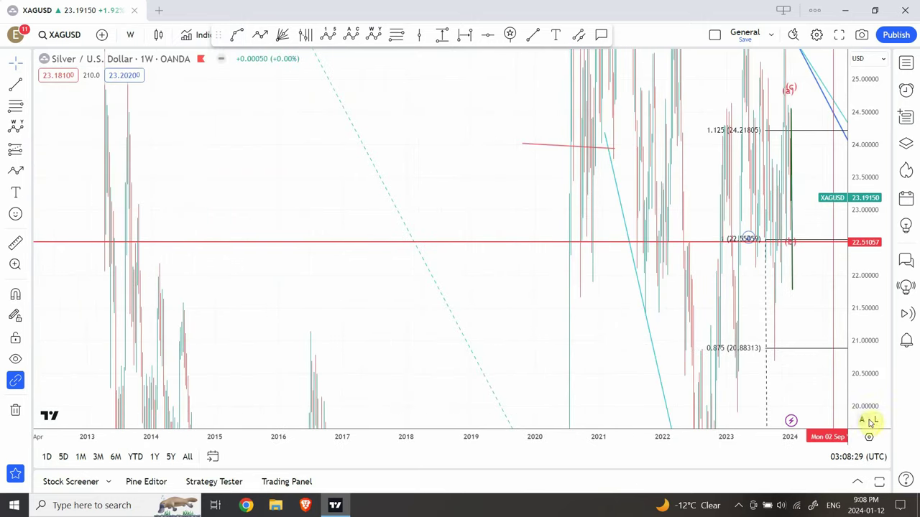
{"action": "left_click", "coordinate": [863, 423]}
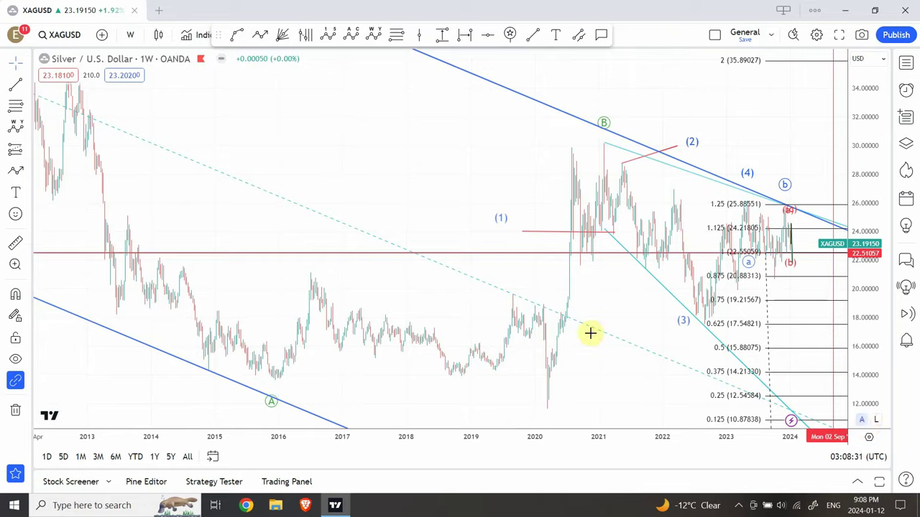
{"action": "left_click", "coordinate": [407, 403]}
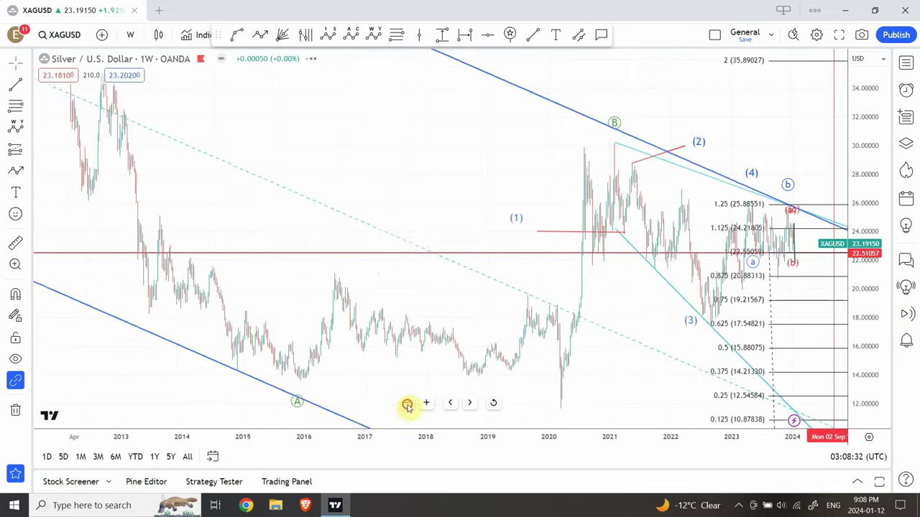
{"action": "left_click", "coordinate": [407, 403]}
{"action": "left_click", "coordinate": [406, 404]}
{"action": "left_click", "coordinate": [407, 404]}
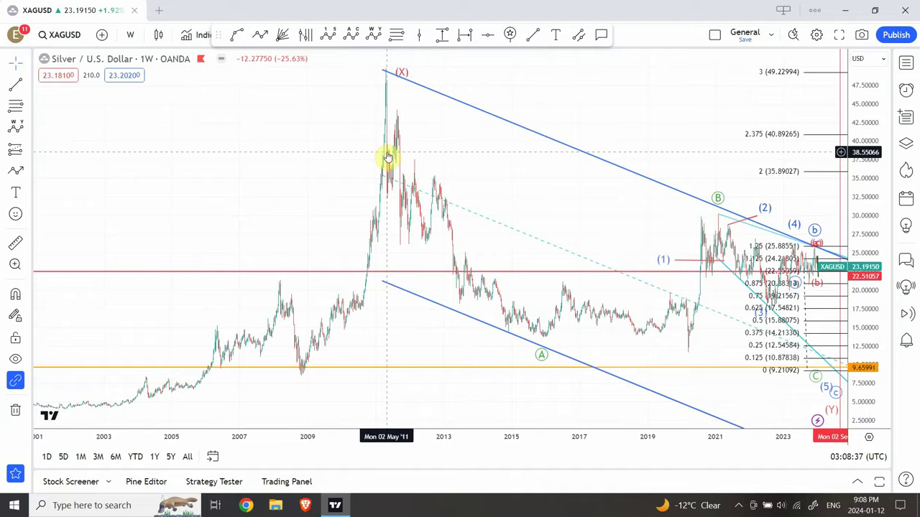
{"action": "left_click_drag", "start_coordinate": [520, 158], "coordinate": [213, 96]}
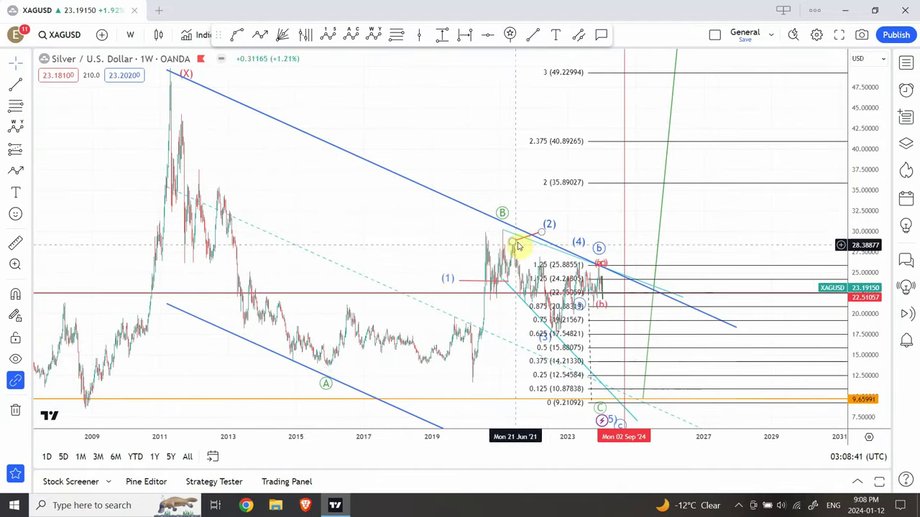
Step: Delete the Fibonacci retracement drawing from the weekly chart
{"action": "left_click", "coordinate": [591, 347]}
{"action": "key", "text": "Delete"}
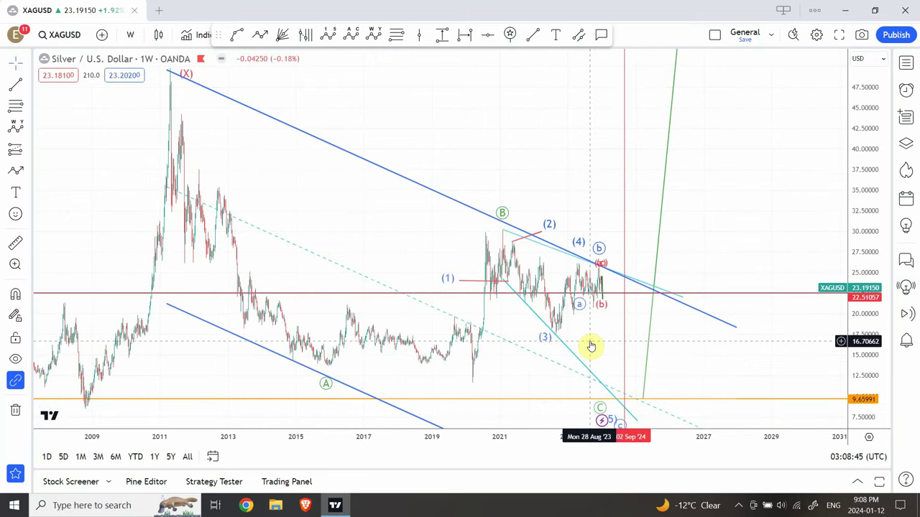
{"action": "left_click", "coordinate": [554, 295]}
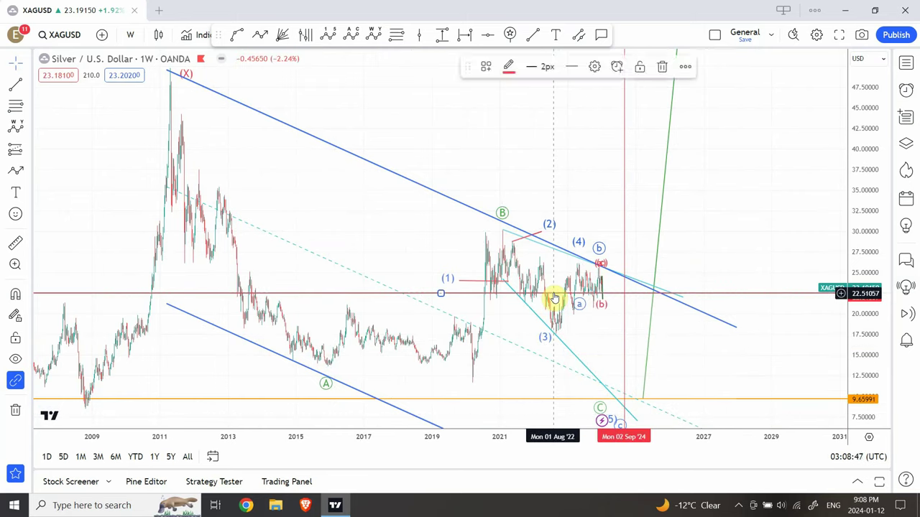
{"action": "left_click", "coordinate": [554, 295]}
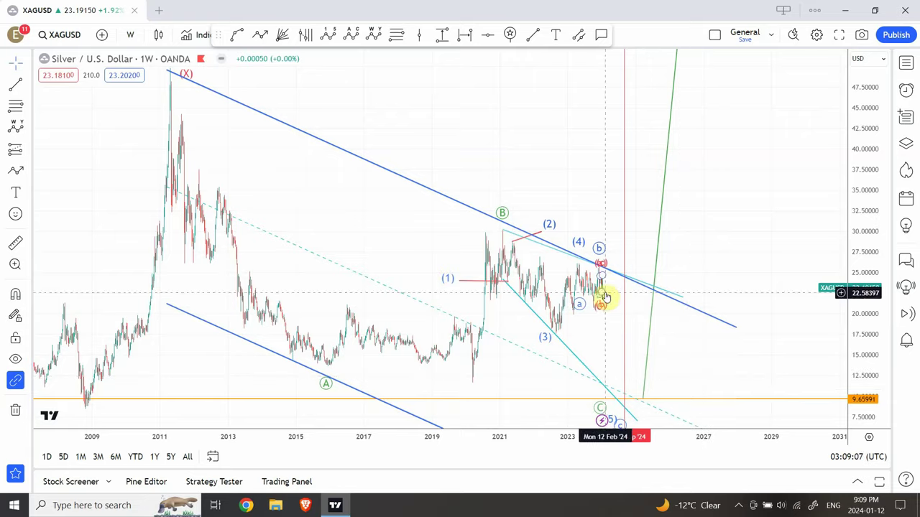
Step: Reframe the weekly chart and delete the red vertical line
{"action": "left_click_drag", "start_coordinate": [557, 162], "coordinate": [463, 152]}
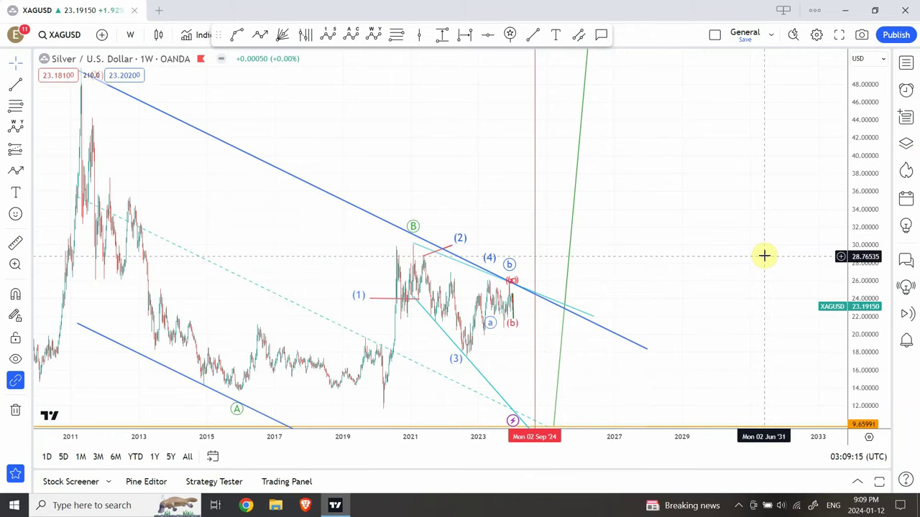
{"action": "left_click_drag", "start_coordinate": [732, 326], "coordinate": [755, 265]}
{"action": "left_click_drag", "start_coordinate": [863, 237], "coordinate": [864, 299]}
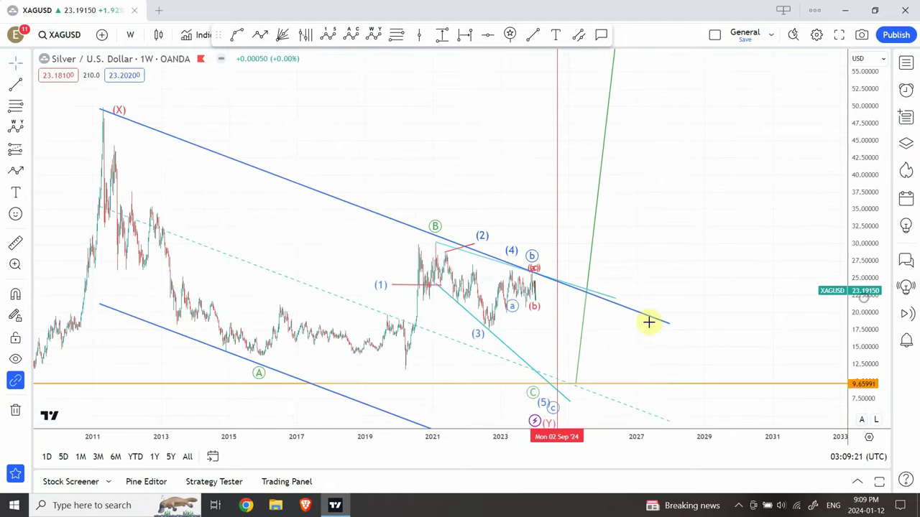
{"action": "left_click", "coordinate": [556, 349]}
{"action": "key", "text": "Delete"}
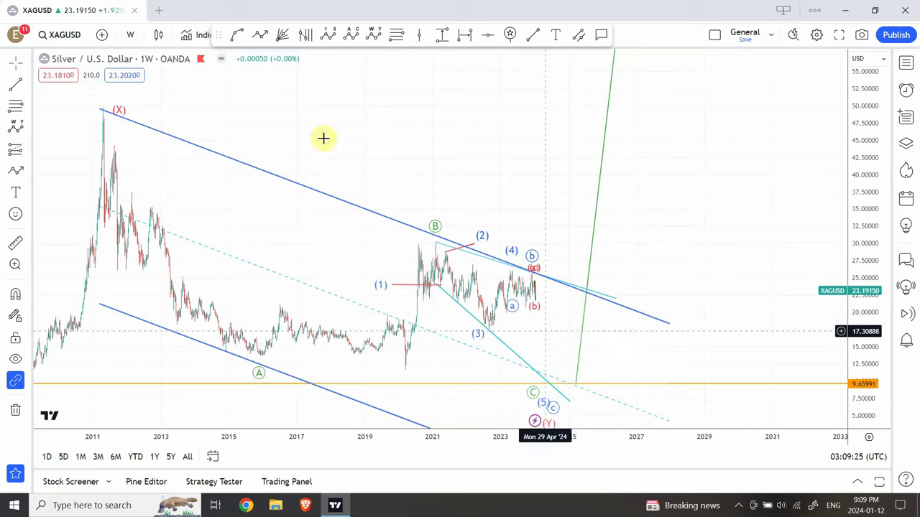
Step: Return silver to 1-day candles, auto-scale, and compress the price axis down to the 9.65991 line
{"action": "left_click", "coordinate": [129, 37]}
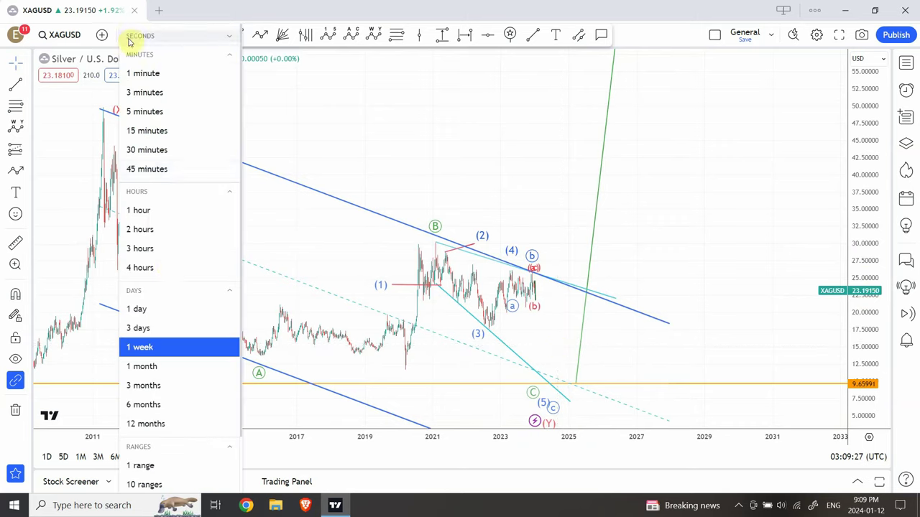
{"action": "left_click", "coordinate": [161, 309]}
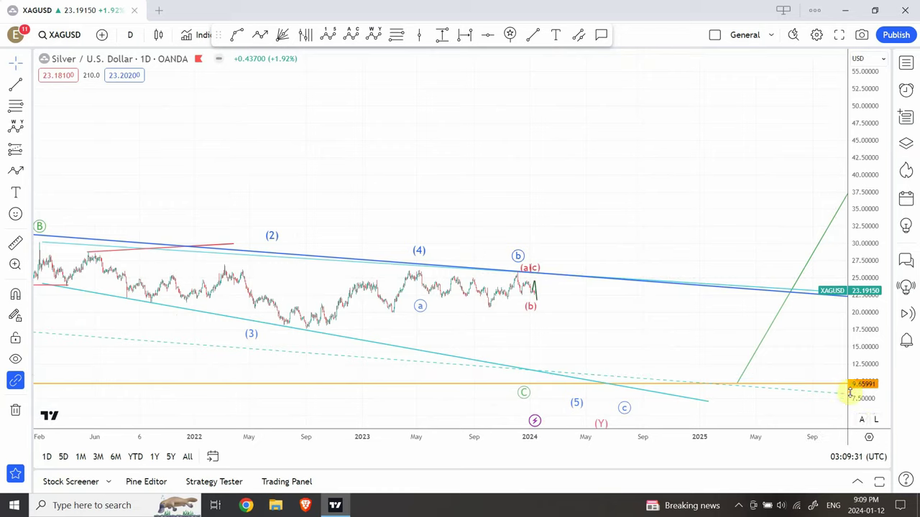
{"action": "left_click", "coordinate": [861, 420]}
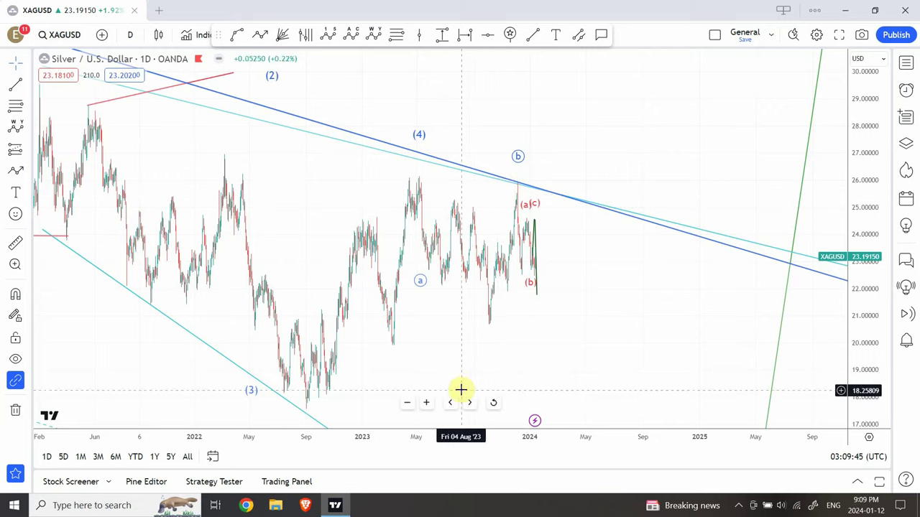
{"action": "left_click_drag", "start_coordinate": [468, 361], "coordinate": [454, 269]}
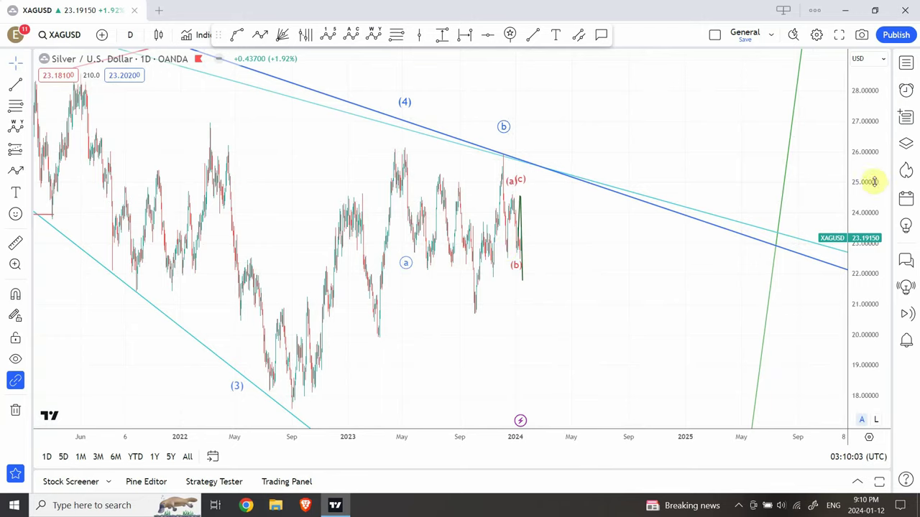
{"action": "left_click_drag", "start_coordinate": [872, 181], "coordinate": [866, 392]}
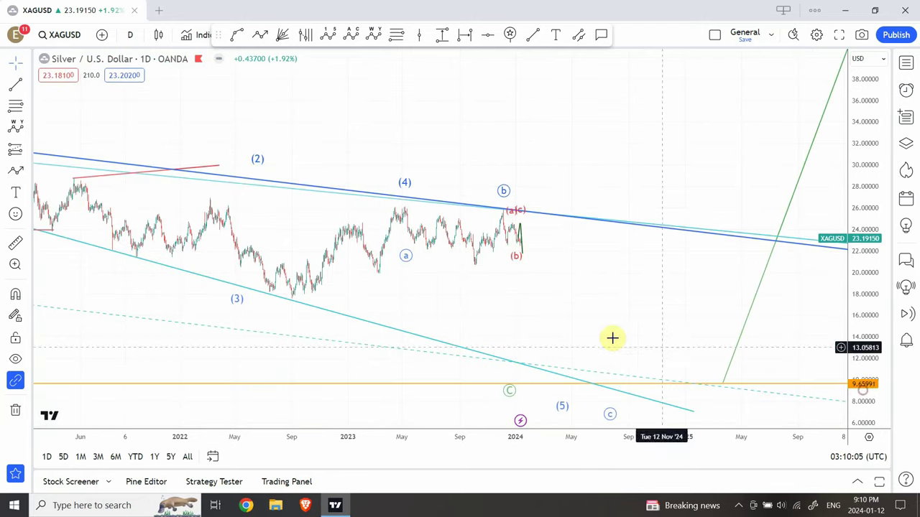
{"action": "left_click", "coordinate": [567, 386]}
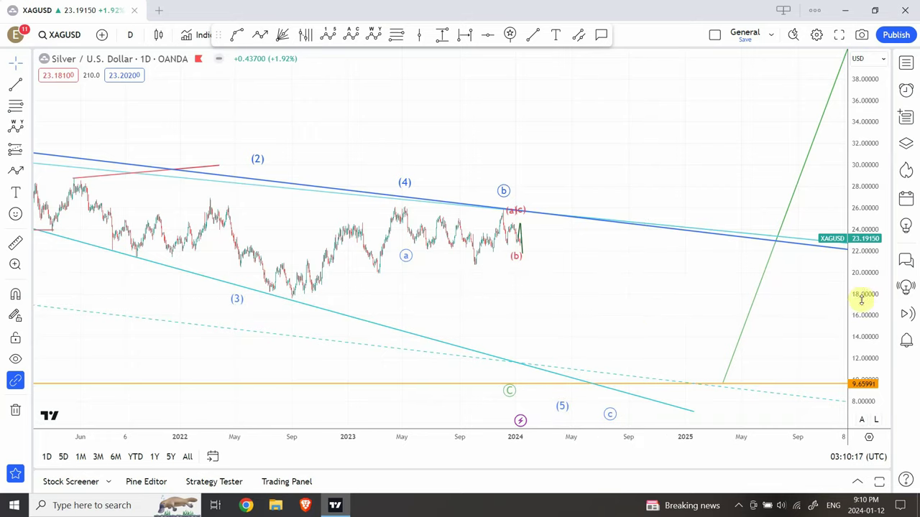
Step: Stretch the price axis so recent daily candles between about 17 and 29 fill the pane
{"action": "scroll", "coordinate": [860, 289], "scroll_direction": "up", "scroll_amount": 2}
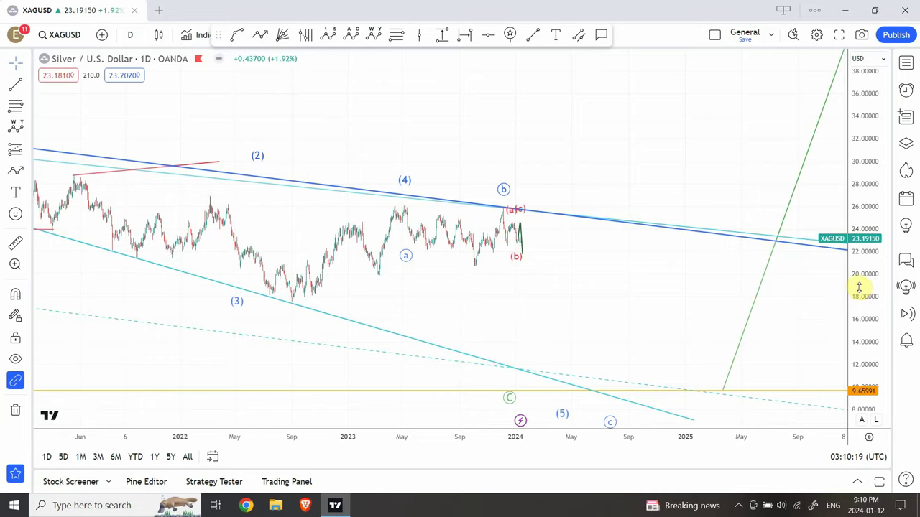
{"action": "left_click_drag", "start_coordinate": [859, 288], "coordinate": [853, 216]}
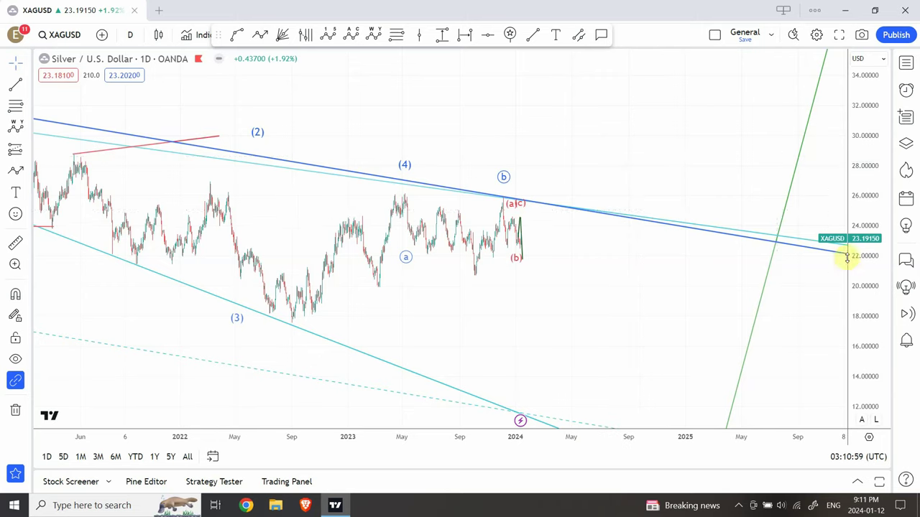
{"action": "left_click_drag", "start_coordinate": [872, 314], "coordinate": [866, 190]}
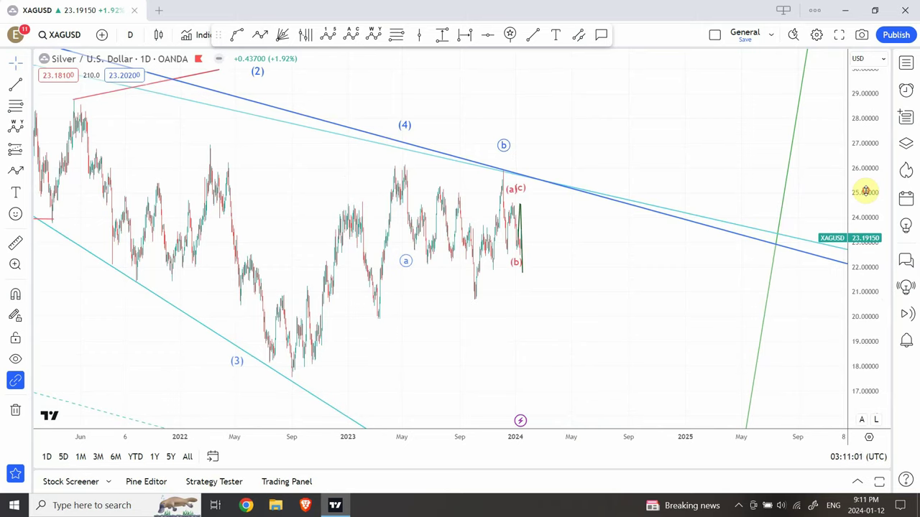
Step: Try and discard price-range measurements near the latest candles, and cancel an Elliott wave count
{"action": "left_click", "coordinate": [520, 227]}
{"action": "left_click", "coordinate": [520, 231]}
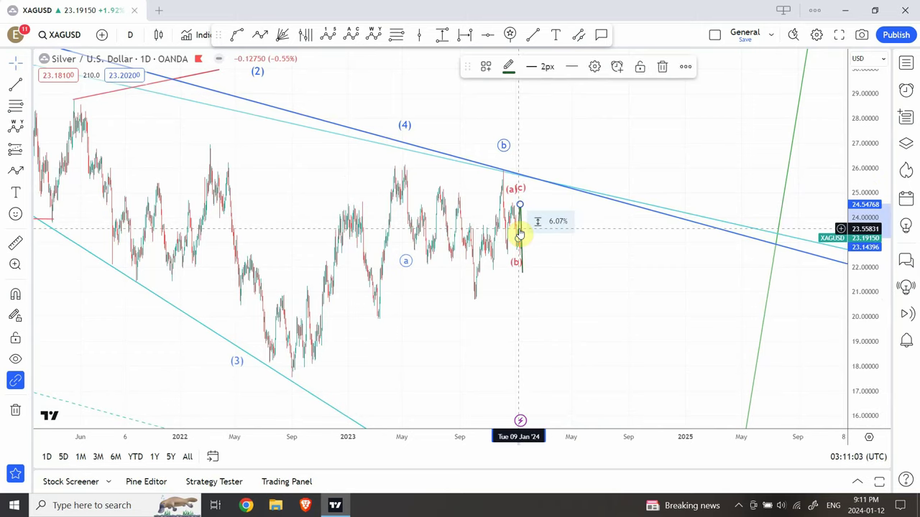
{"action": "key", "text": "Delete"}
{"action": "left_click", "coordinate": [520, 234]}
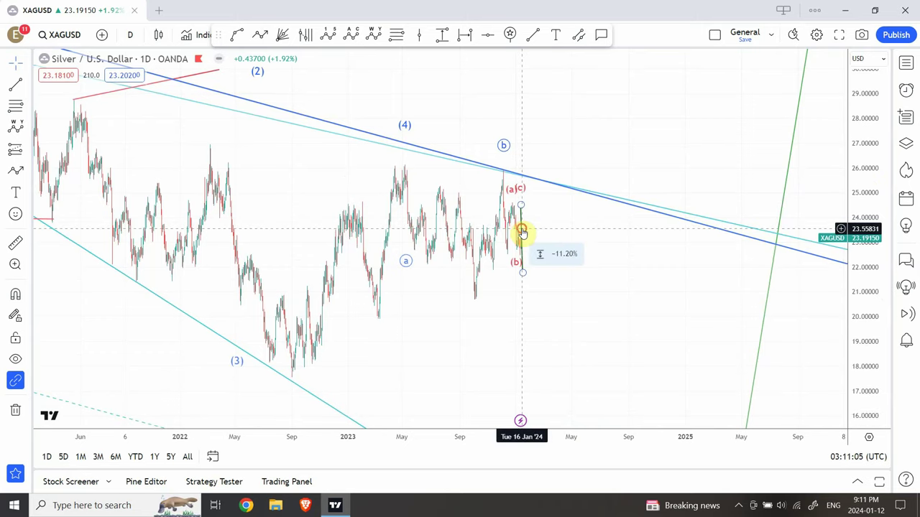
{"action": "left_click", "coordinate": [522, 231]}
{"action": "key", "text": "Delete"}
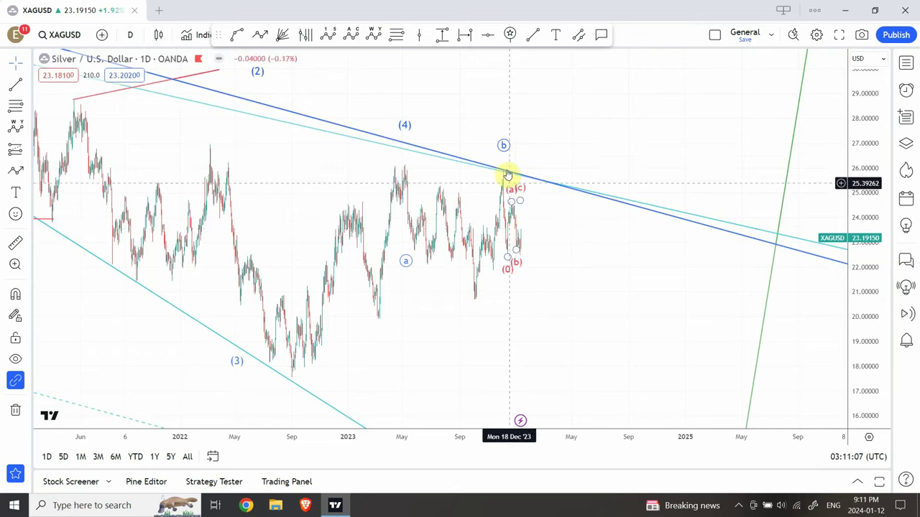
{"action": "left_click", "coordinate": [508, 260]}
{"action": "key", "text": "Escape"}
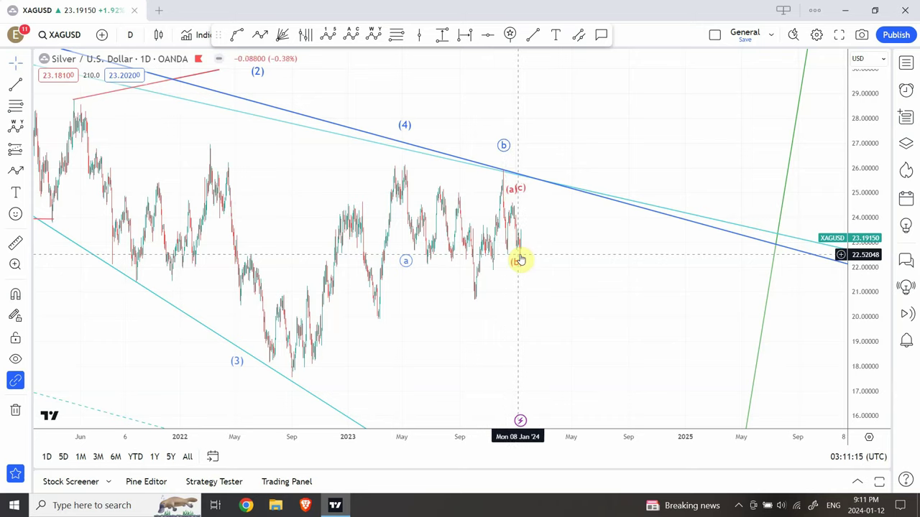
Step: Zoom in twice and pan to frame the recent (a), (b), (c) wave labels
{"action": "mouse_move", "coordinate": [386, 390]}
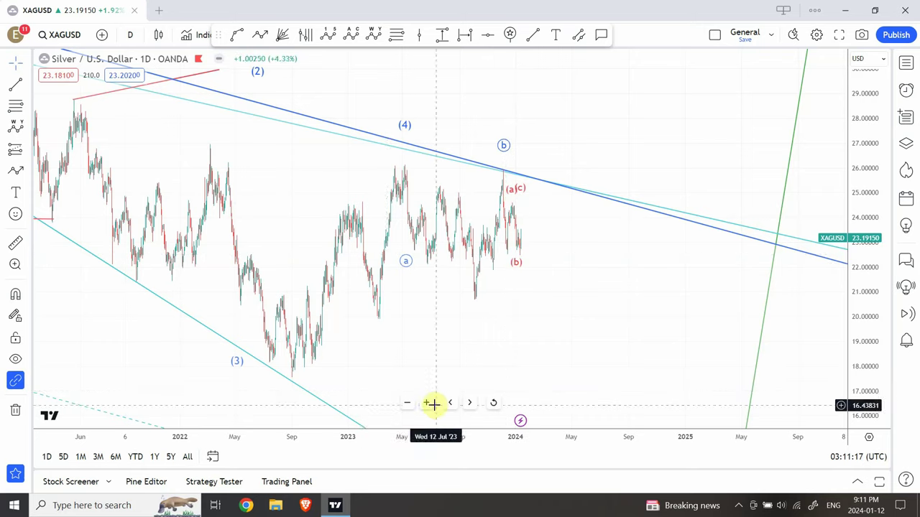
{"action": "left_click", "coordinate": [427, 407]}
{"action": "left_click", "coordinate": [428, 405]}
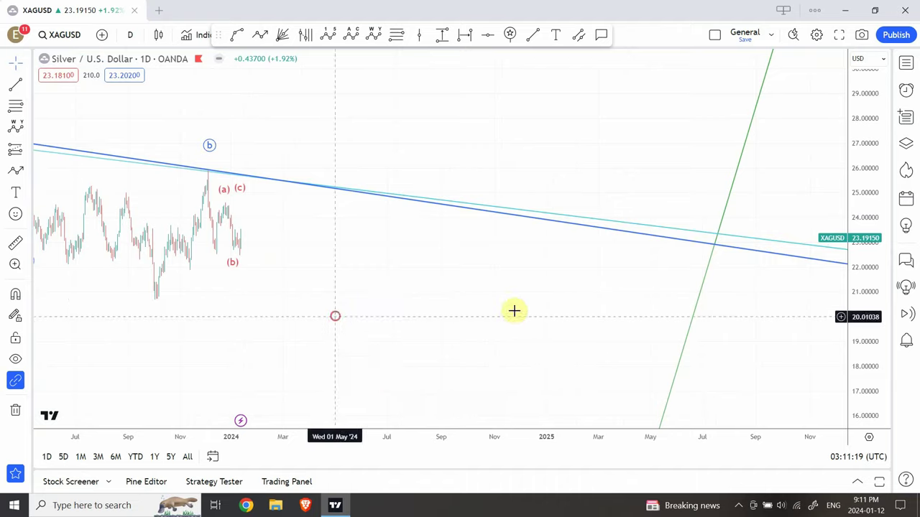
{"action": "left_click_drag", "start_coordinate": [354, 310], "coordinate": [563, 317]}
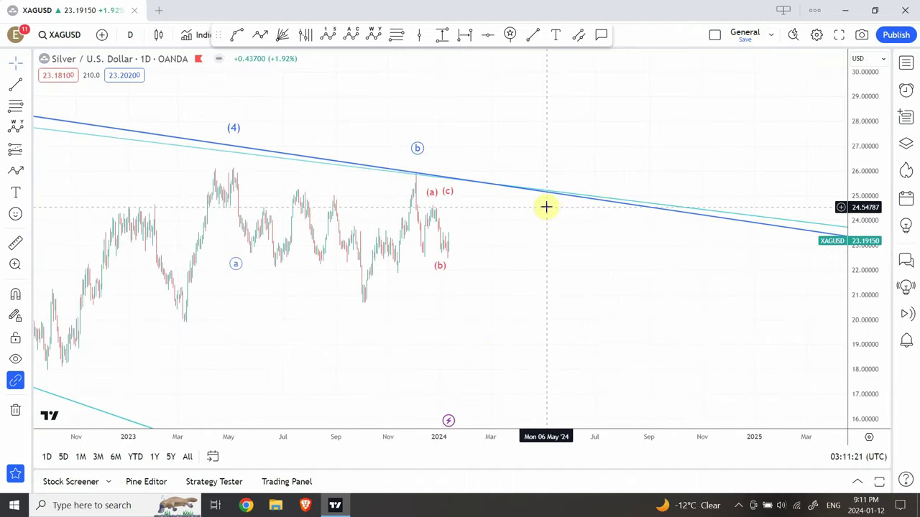
Step: Switch silver to the 1-hour interval, auto-scale, and zoom out to the December–January swings
{"action": "left_click", "coordinate": [130, 35]}
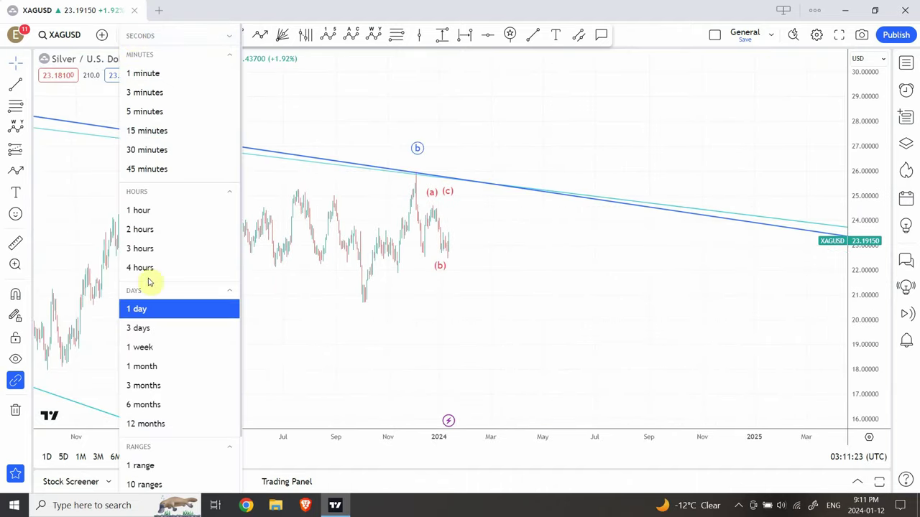
{"action": "left_click", "coordinate": [161, 214]}
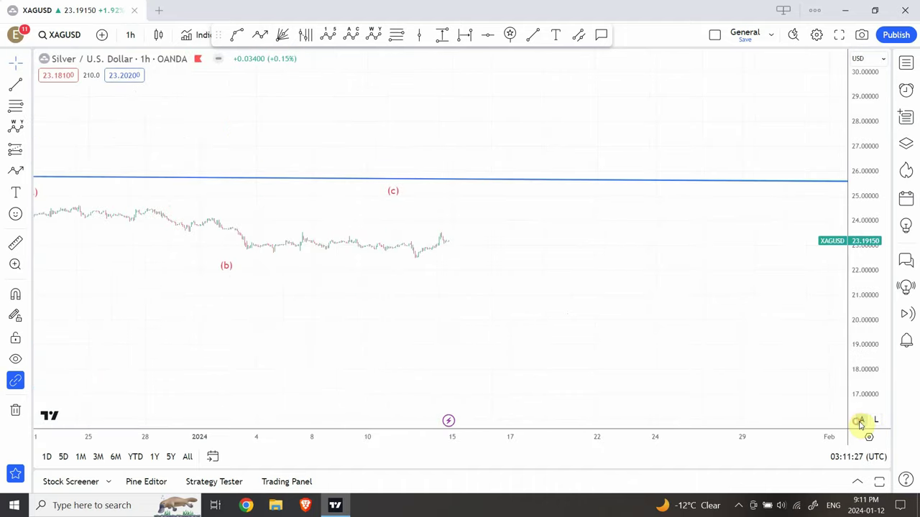
{"action": "left_click", "coordinate": [859, 422]}
{"action": "left_click_drag", "start_coordinate": [550, 199], "coordinate": [731, 401]}
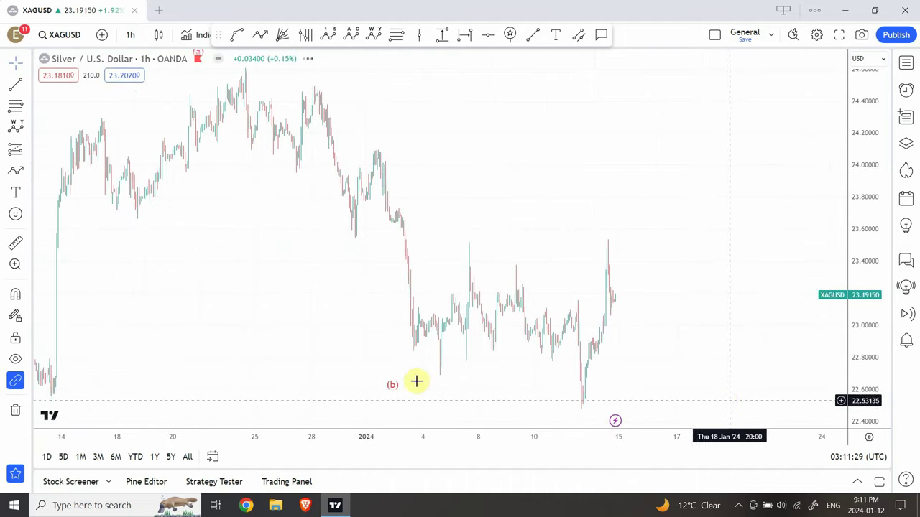
{"action": "left_click", "coordinate": [408, 403]}
{"action": "left_click", "coordinate": [407, 403]}
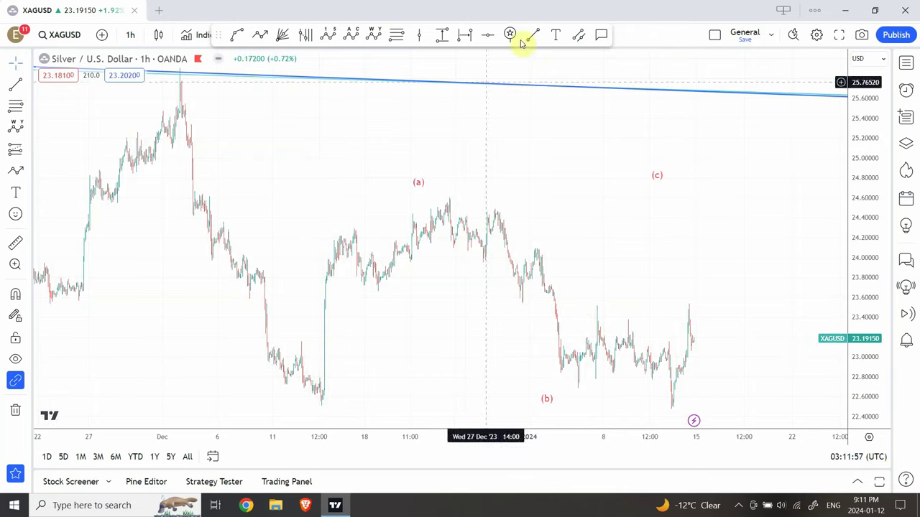
Step: Draw a green line from the mid-January candle near 23.08 up to about 24.49 (+6.10%)
{"action": "left_click", "coordinate": [696, 349]}
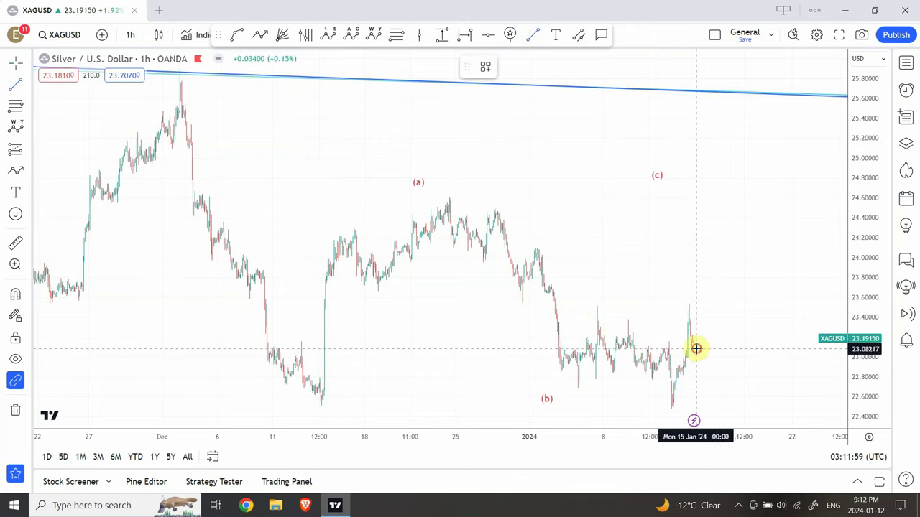
{"action": "left_click", "coordinate": [718, 208]}
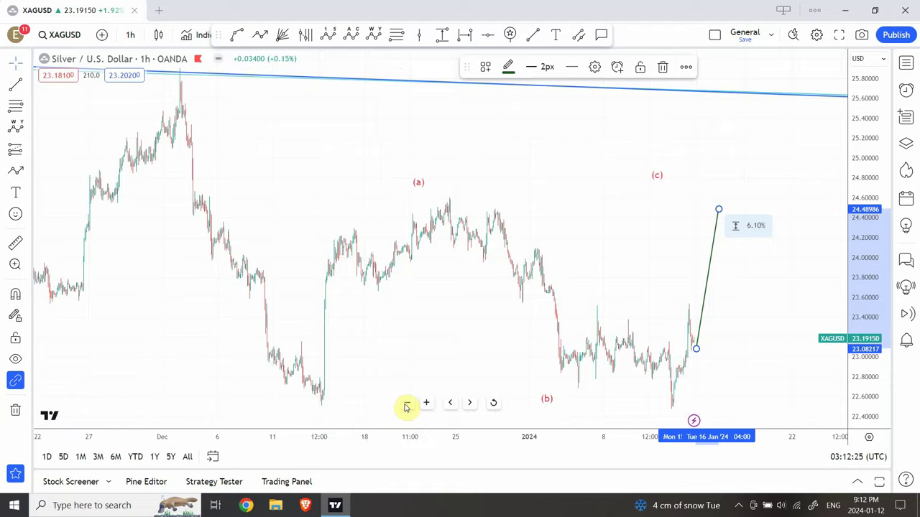
{"action": "left_click", "coordinate": [406, 406]}
{"action": "left_click", "coordinate": [406, 406]}
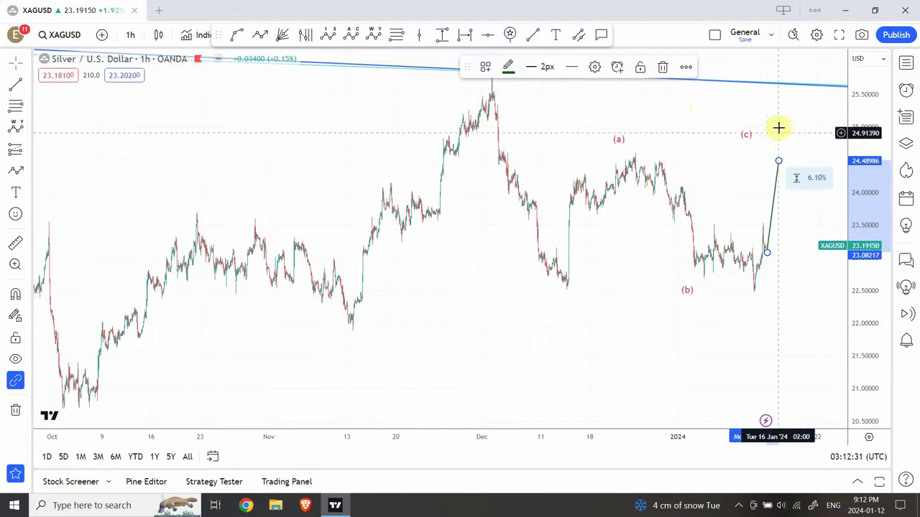
{"action": "left_click_drag", "start_coordinate": [782, 129], "coordinate": [653, 102]}
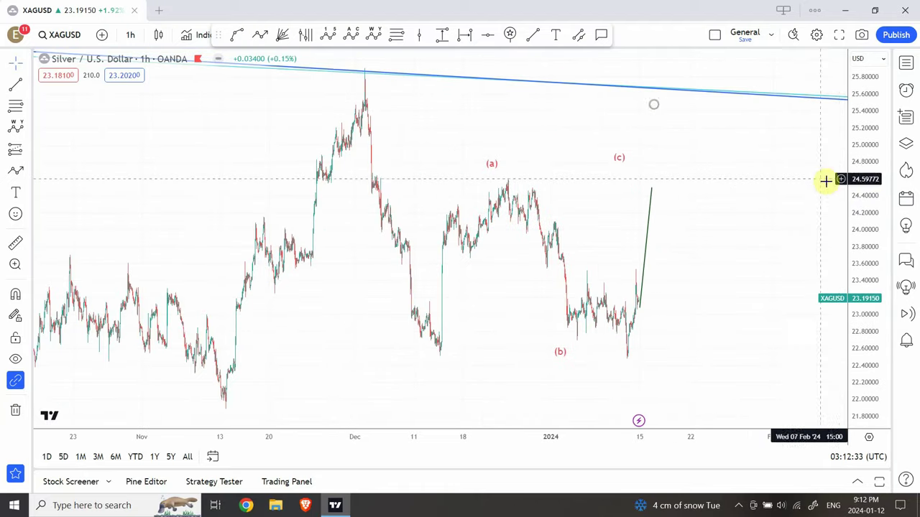
{"action": "left_click_drag", "start_coordinate": [857, 208], "coordinate": [848, 277]}
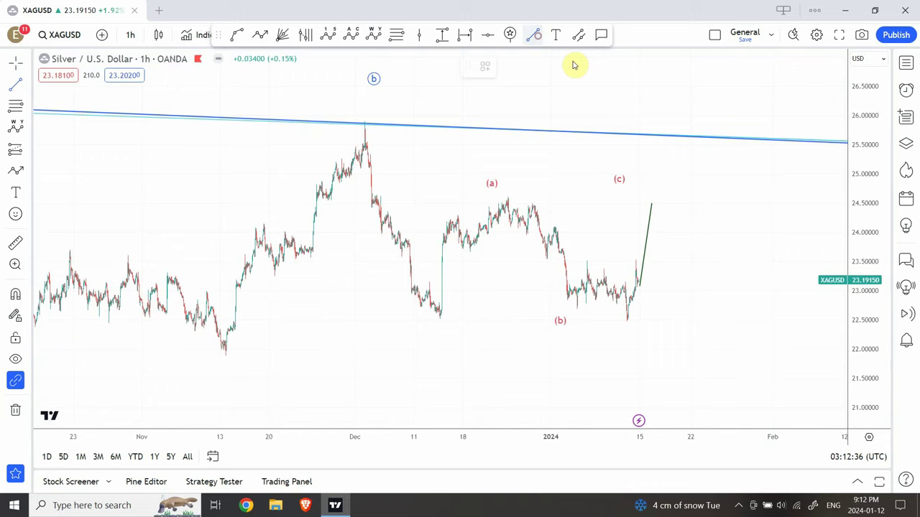
Step: Add a second leg falling from the 24.48 peak to about 20.96, a −14.37% drop
{"action": "left_click", "coordinate": [654, 206]}
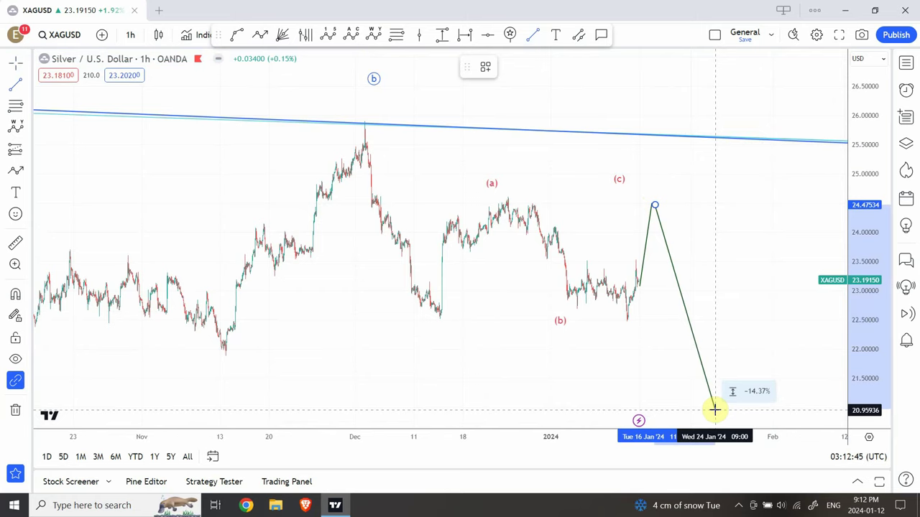
{"action": "double_click", "coordinate": [715, 410]}
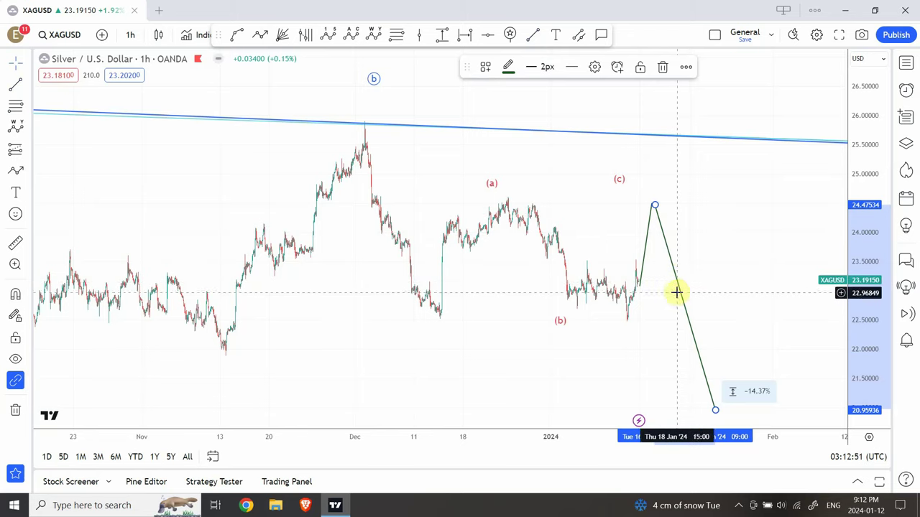
{"action": "left_click", "coordinate": [656, 206]}
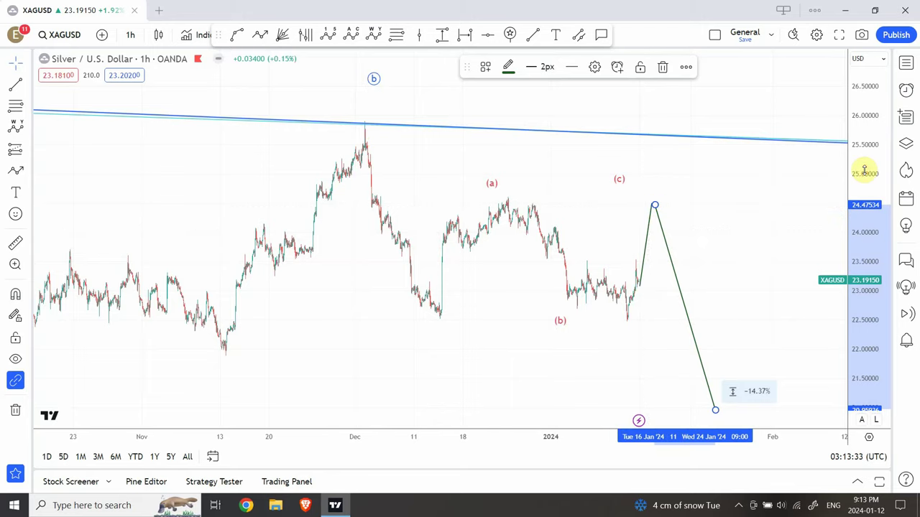
Step: Move the falling leg's endpoint down to about 20.73, making it a −15.31% drop
{"action": "left_click_drag", "start_coordinate": [864, 171], "coordinate": [862, 300]}
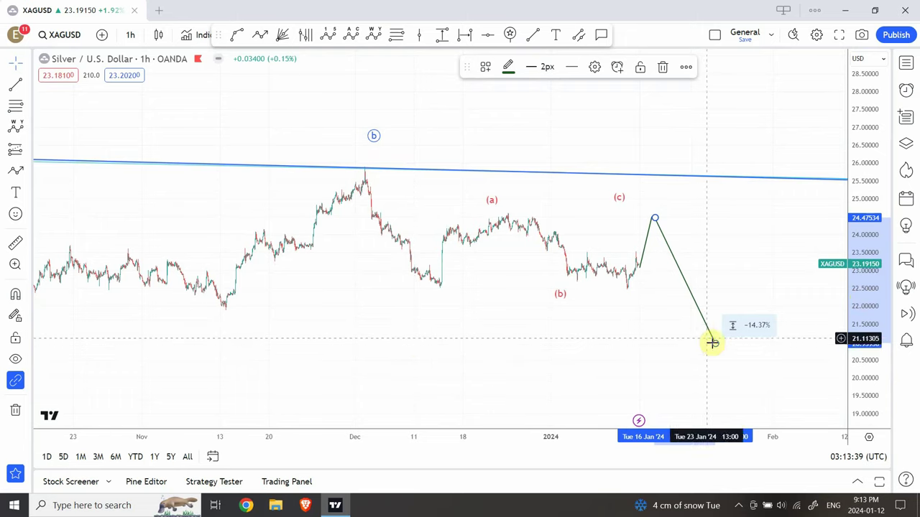
{"action": "left_click_drag", "start_coordinate": [714, 343], "coordinate": [665, 341]}
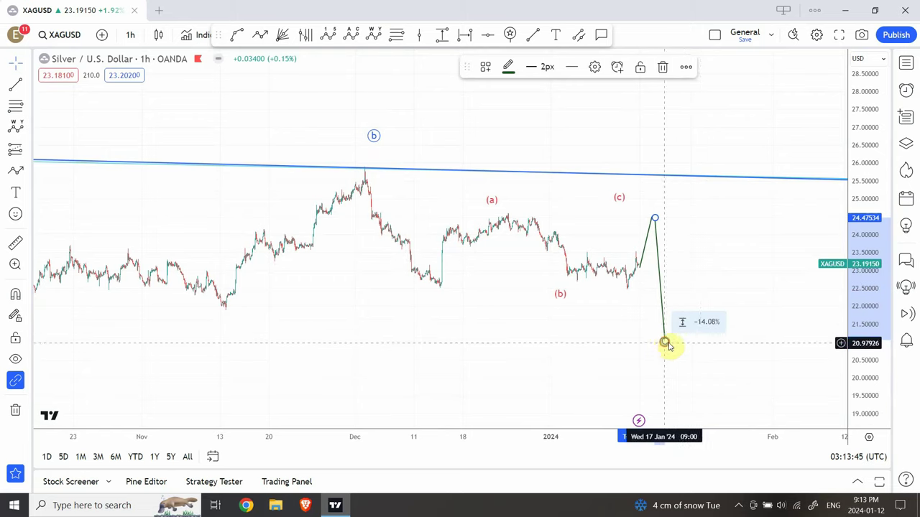
{"action": "left_click_drag", "start_coordinate": [665, 341], "coordinate": [710, 356]}
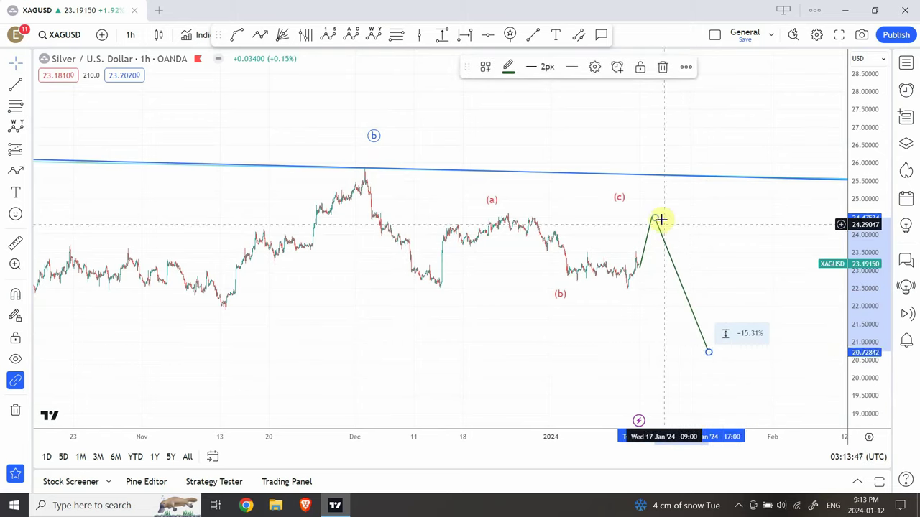
{"action": "left_click", "coordinate": [712, 251]}
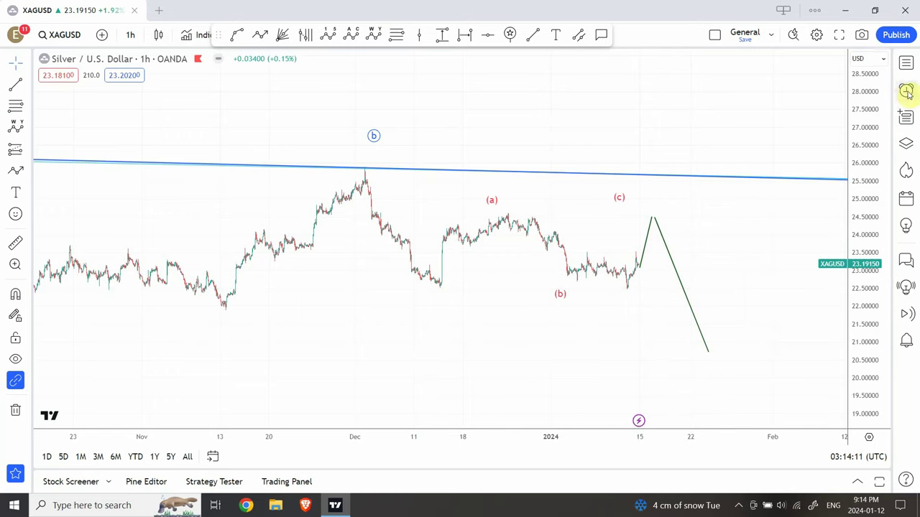
Step: Load XAUUSD from the Miners Gold and Silver watchlist, then hide the watchlist
{"action": "left_click", "coordinate": [906, 65]}
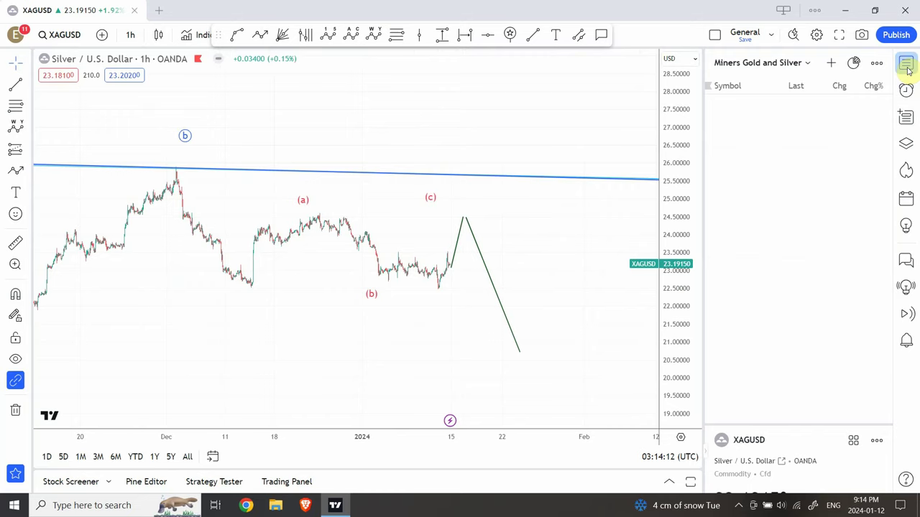
{"action": "left_click", "coordinate": [787, 107]}
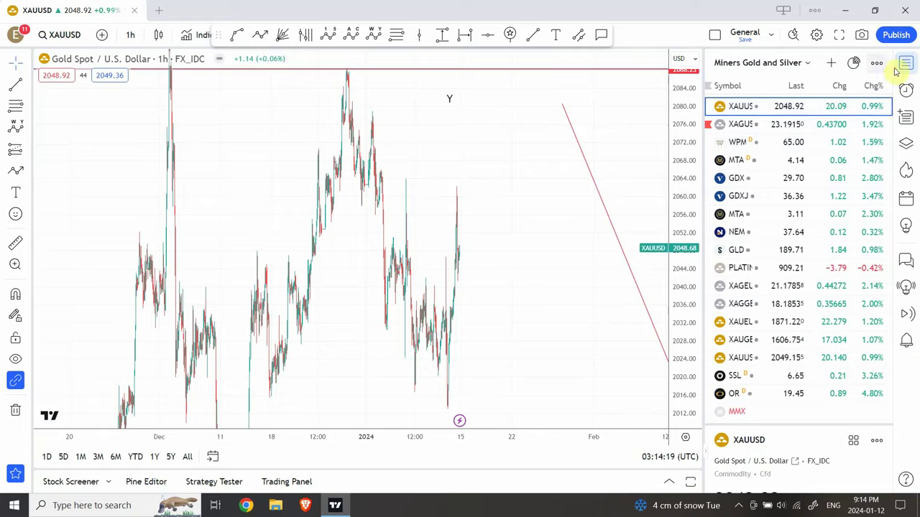
{"action": "left_click", "coordinate": [906, 64]}
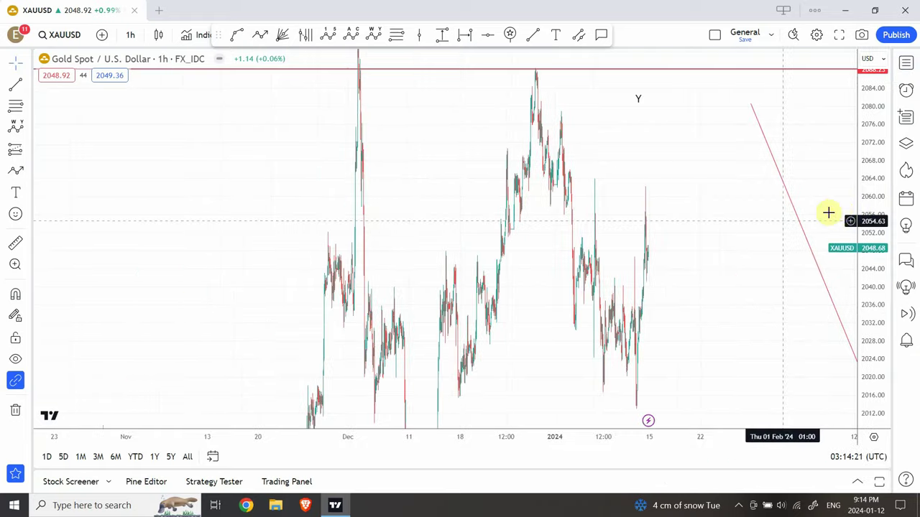
Step: Compress the gold price scale and nudge the 2088 resistance line slightly higher
{"action": "left_click_drag", "start_coordinate": [863, 200], "coordinate": [847, 425]}
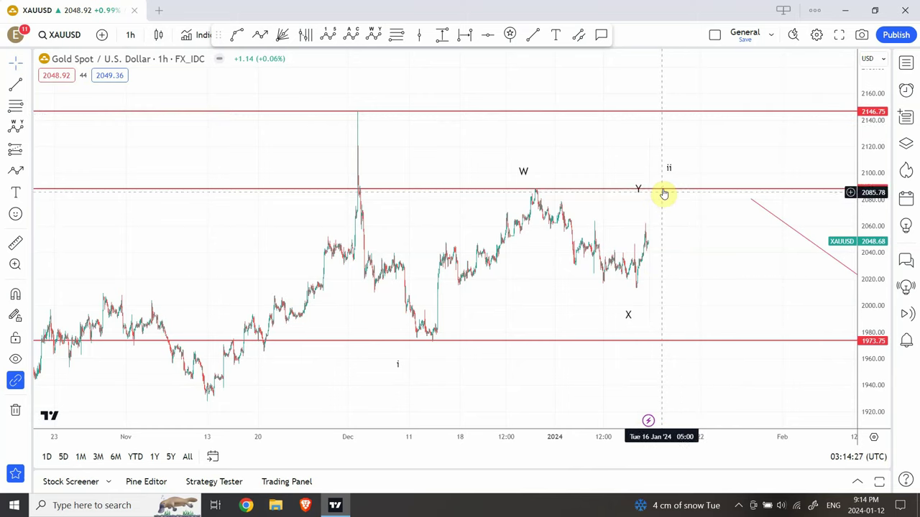
{"action": "left_click_drag", "start_coordinate": [668, 196], "coordinate": [596, 193]}
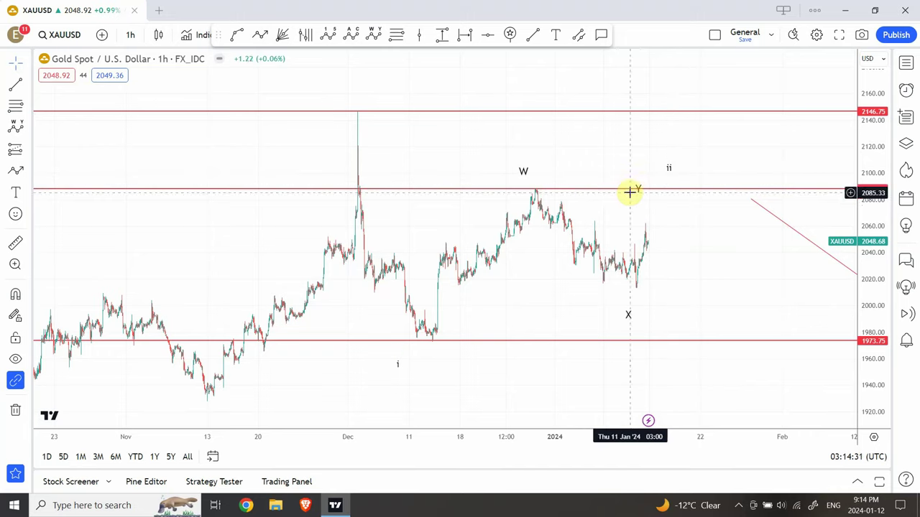
{"action": "left_click", "coordinate": [130, 36]}
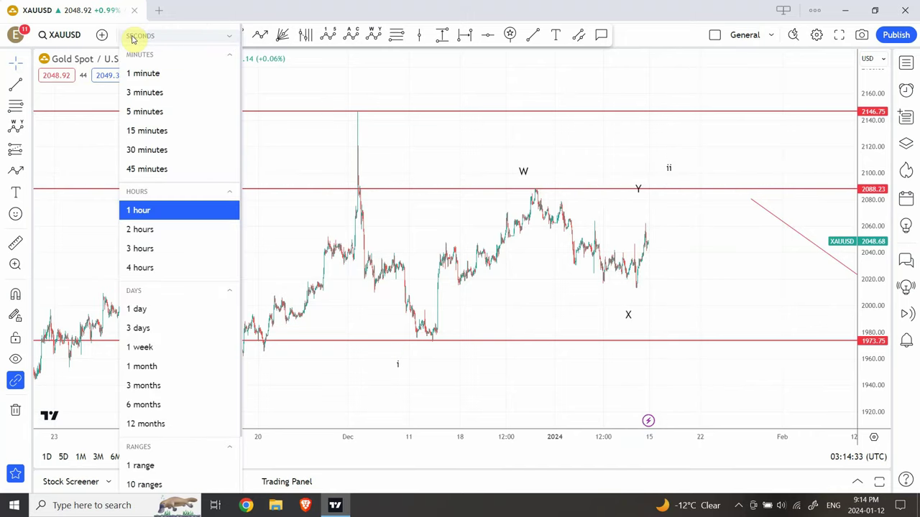
Step: Switch gold to weekly auto-scaled candles, nudge the top Elliott wave point, and pan right
{"action": "left_click", "coordinate": [151, 348]}
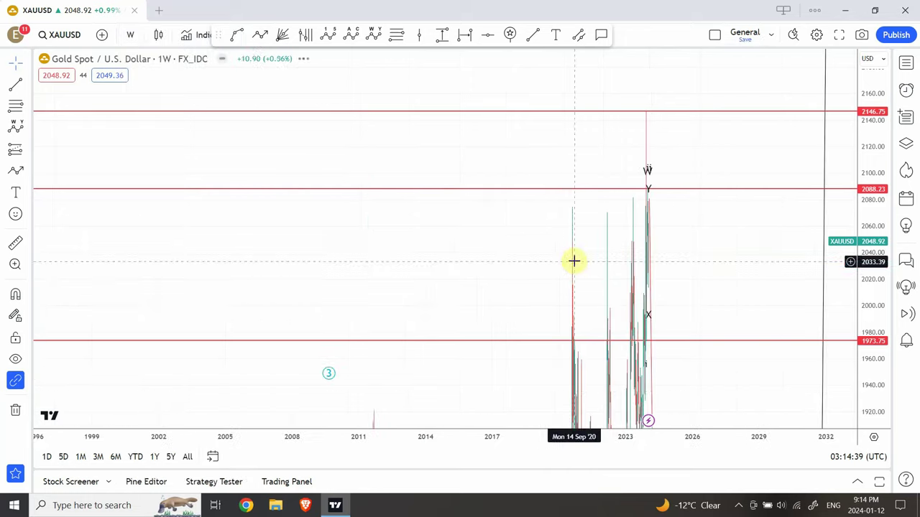
{"action": "left_click", "coordinate": [867, 421]}
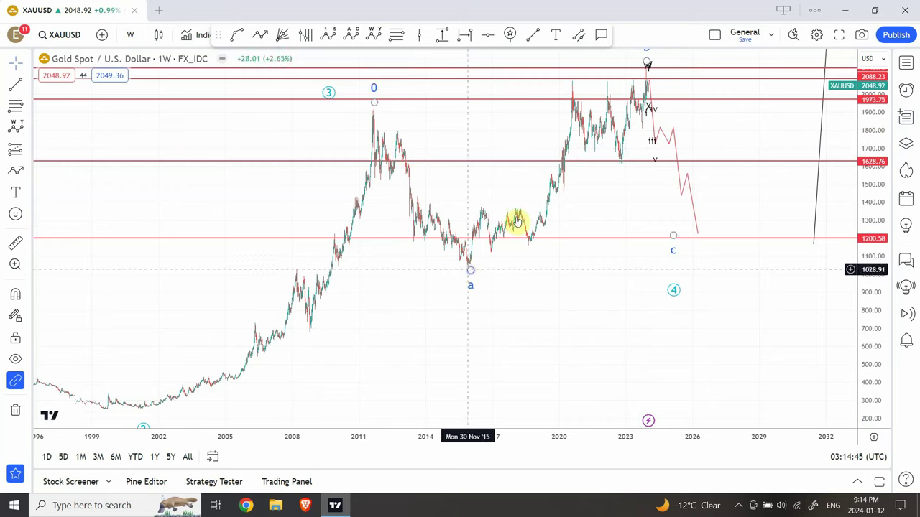
{"action": "left_click", "coordinate": [647, 77]}
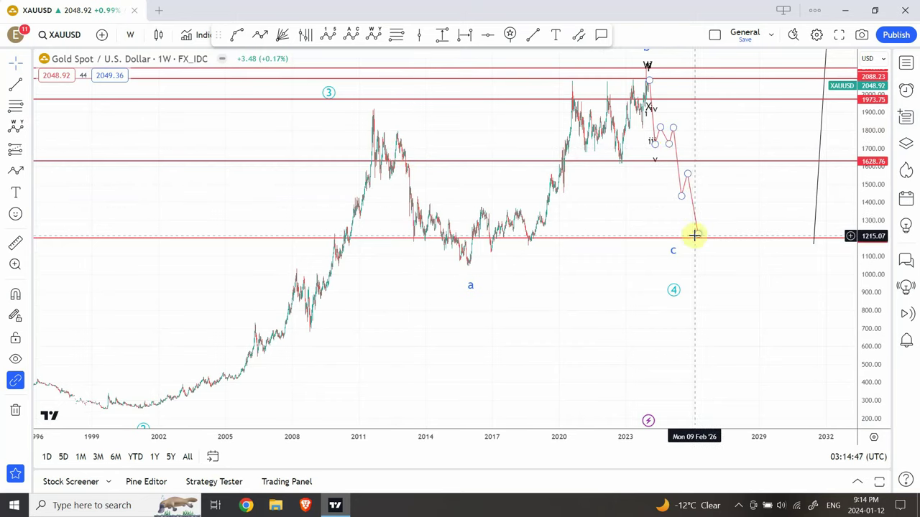
{"action": "left_click", "coordinate": [651, 77]}
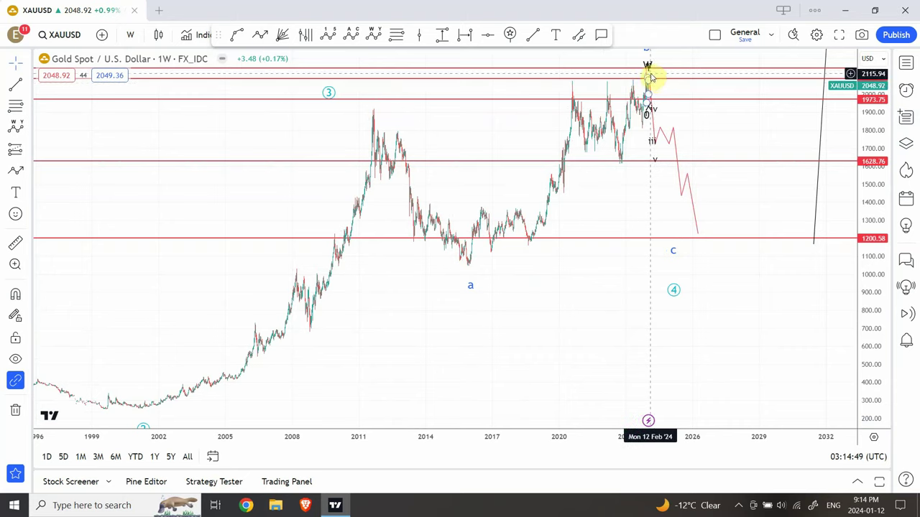
{"action": "left_click_drag", "start_coordinate": [650, 77], "coordinate": [659, 82]}
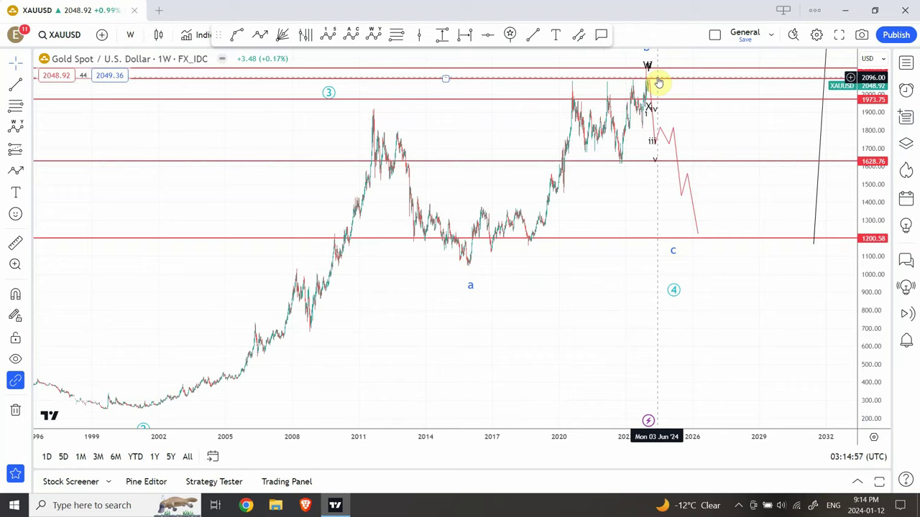
{"action": "mouse_move", "coordinate": [659, 82]}
{"action": "left_mouse_down"}
{"action": "mouse_move", "coordinate": [652, 77]}
{"action": "mouse_move", "coordinate": [653, 107]}
{"action": "mouse_move", "coordinate": [652, 82]}
{"action": "left_mouse_up"}
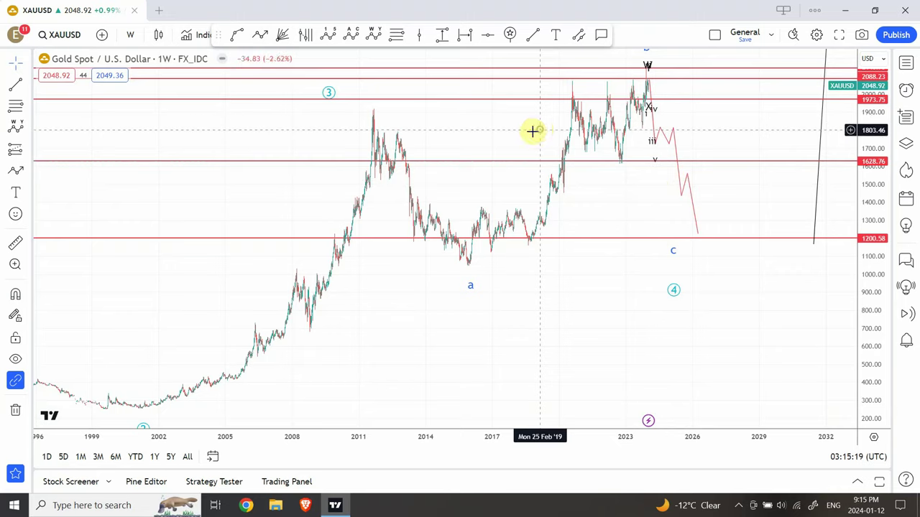
{"action": "left_click_drag", "start_coordinate": [533, 131], "coordinate": [489, 138]}
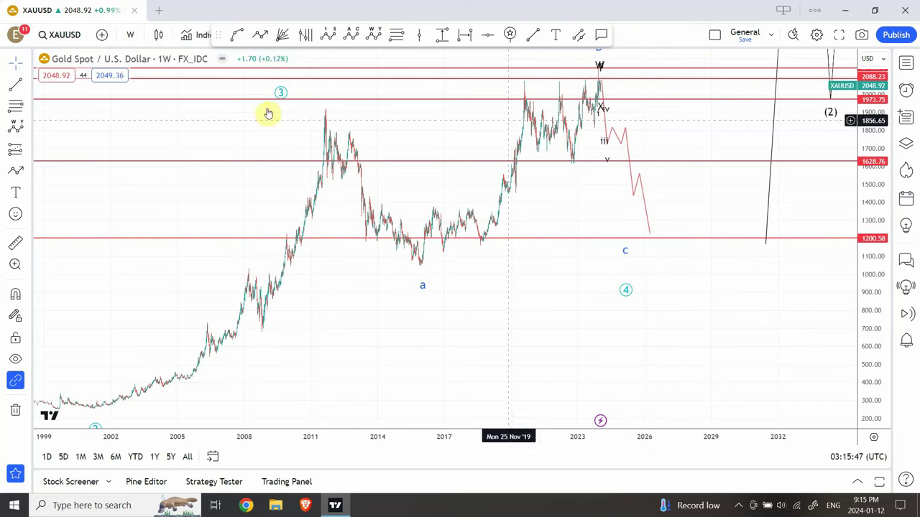
Step: Switch gold to daily candles and stretch the price scale vertically
{"action": "left_click", "coordinate": [134, 38]}
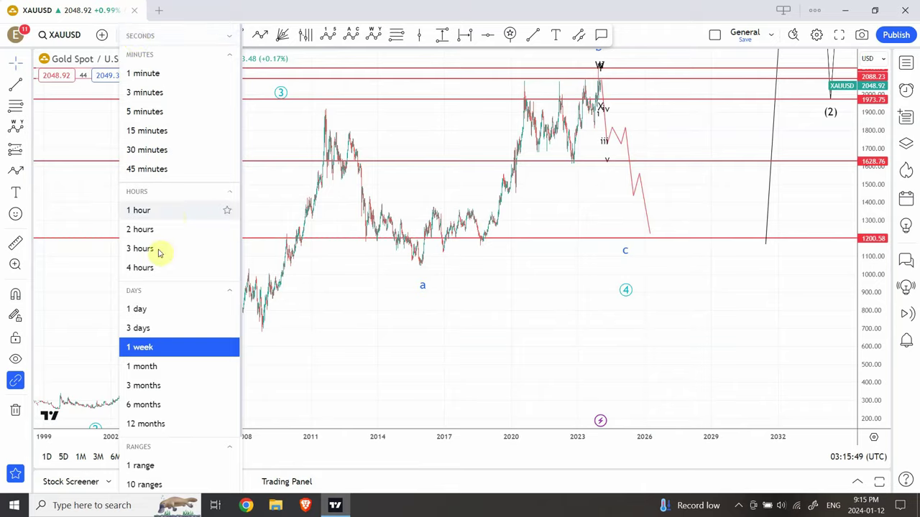
{"action": "left_click", "coordinate": [171, 315]}
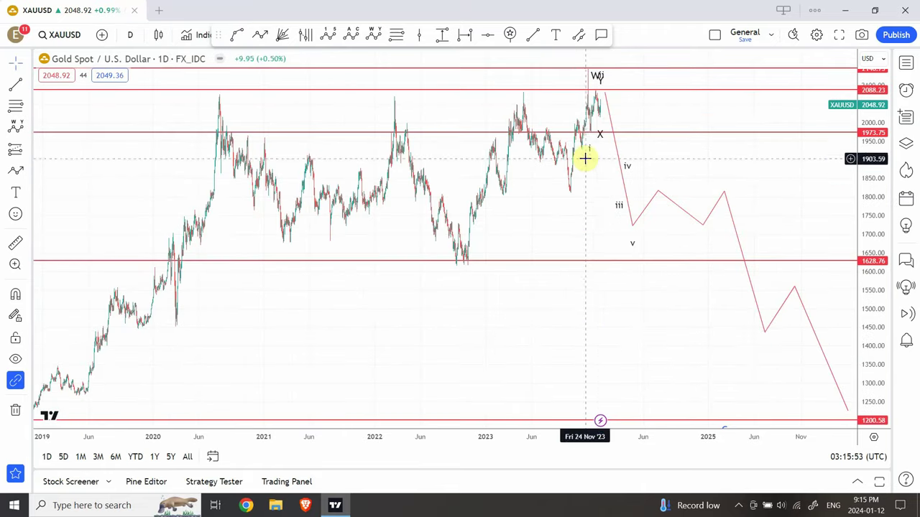
{"action": "left_click_drag", "start_coordinate": [862, 304], "coordinate": [853, 291]}
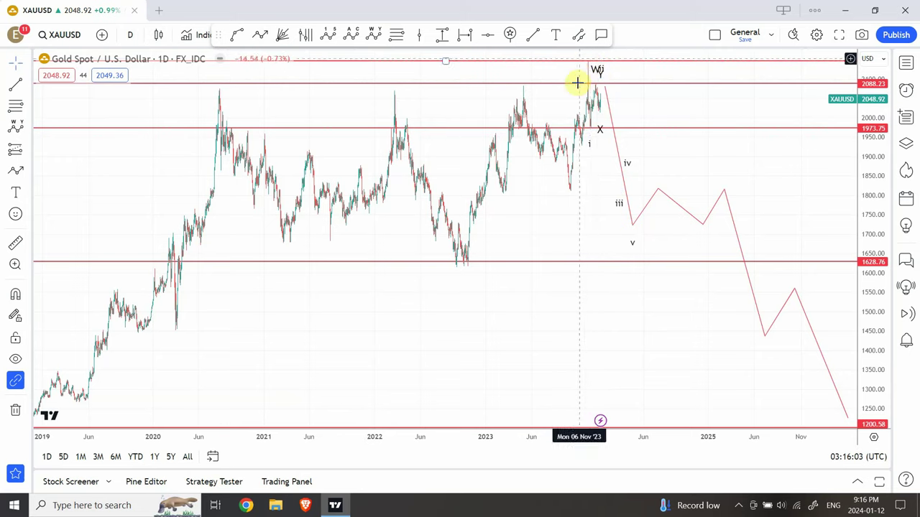
Step: Adjust the top horizontal line and wave 0 point, then zoom in on the recent candles
{"action": "left_click_drag", "start_coordinate": [596, 64], "coordinate": [591, 134]}
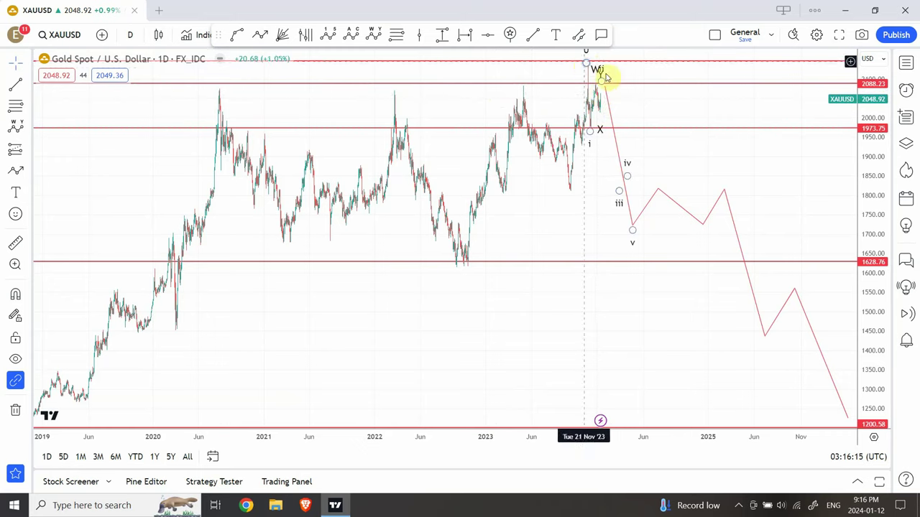
{"action": "left_click_drag", "start_coordinate": [606, 77], "coordinate": [602, 88]}
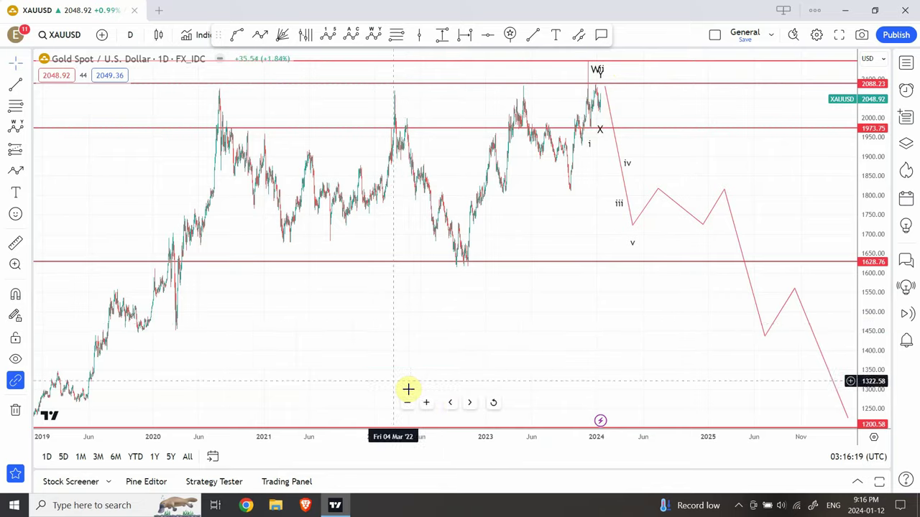
{"action": "left_click", "coordinate": [426, 403]}
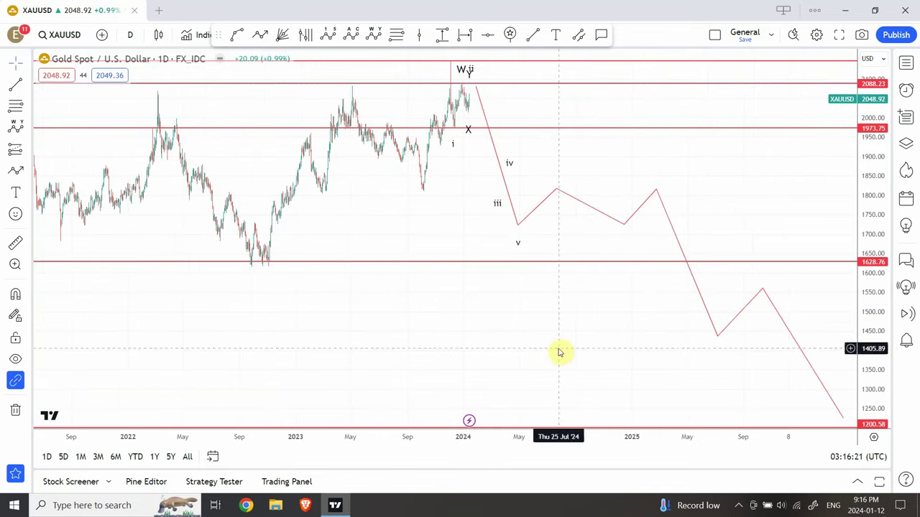
{"action": "left_click_drag", "start_coordinate": [872, 242], "coordinate": [883, 97]}
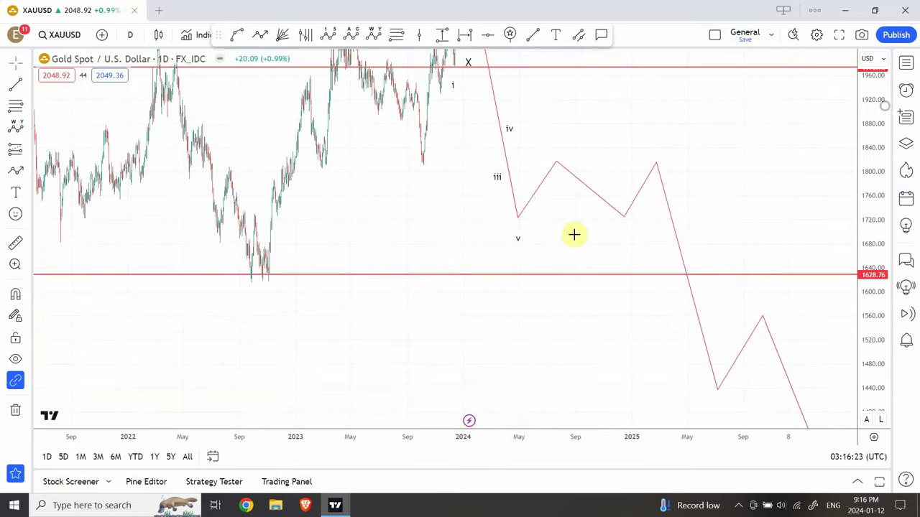
Step: Switch gold to 1-hour candles, auto-fit the price scale, and pan to recent price
{"action": "left_click", "coordinate": [130, 35]}
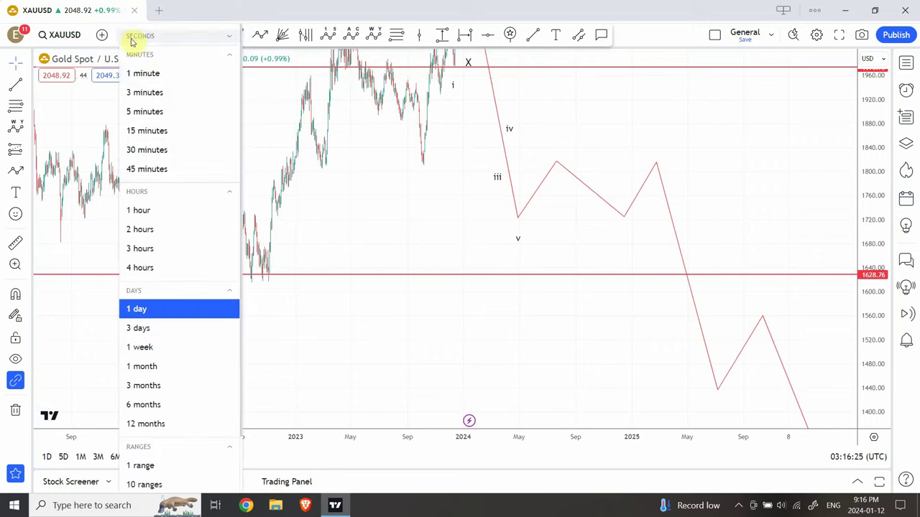
{"action": "left_click", "coordinate": [164, 210]}
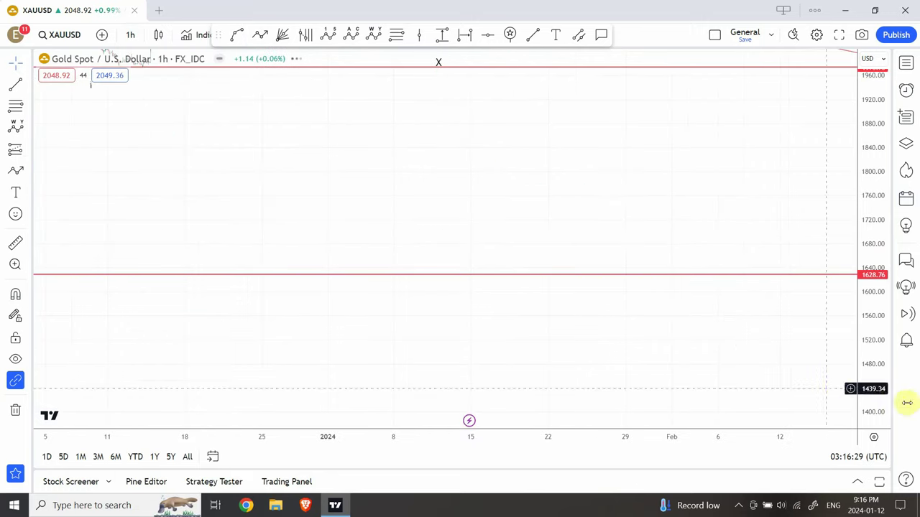
{"action": "left_click", "coordinate": [867, 420]}
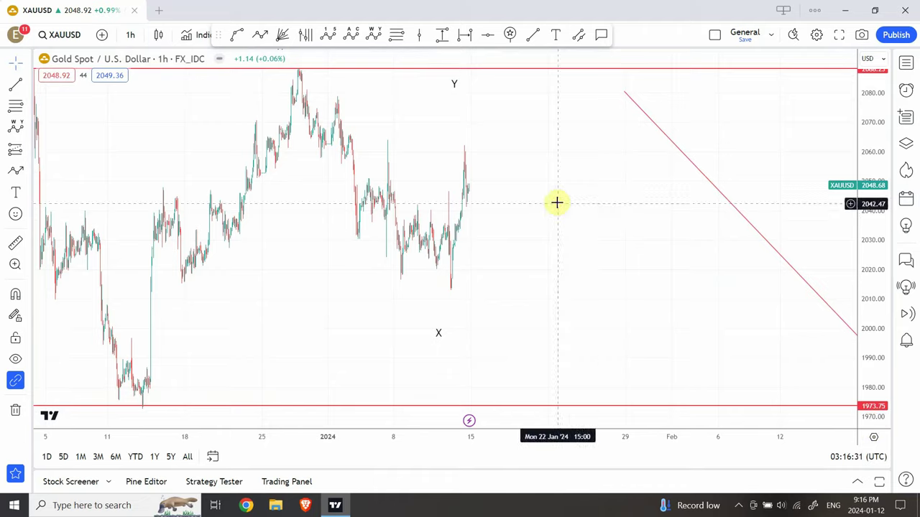
{"action": "left_click_drag", "start_coordinate": [538, 160], "coordinate": [586, 287]}
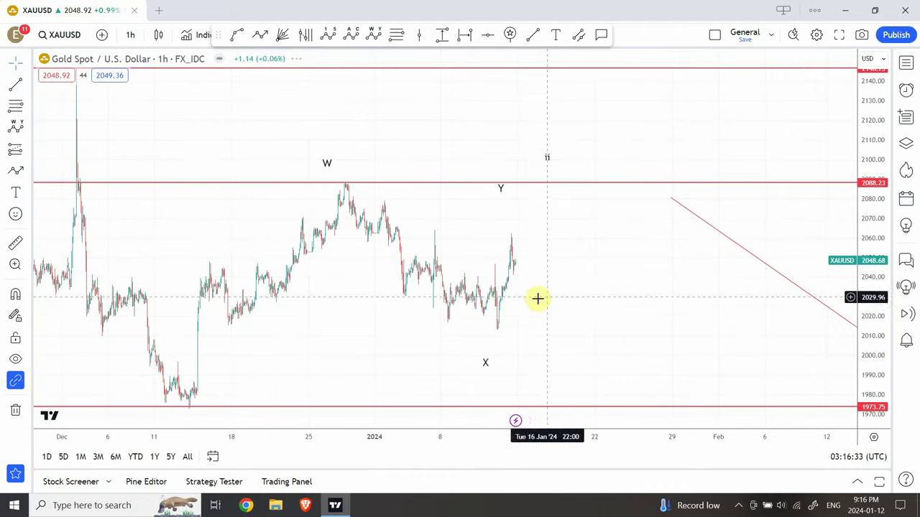